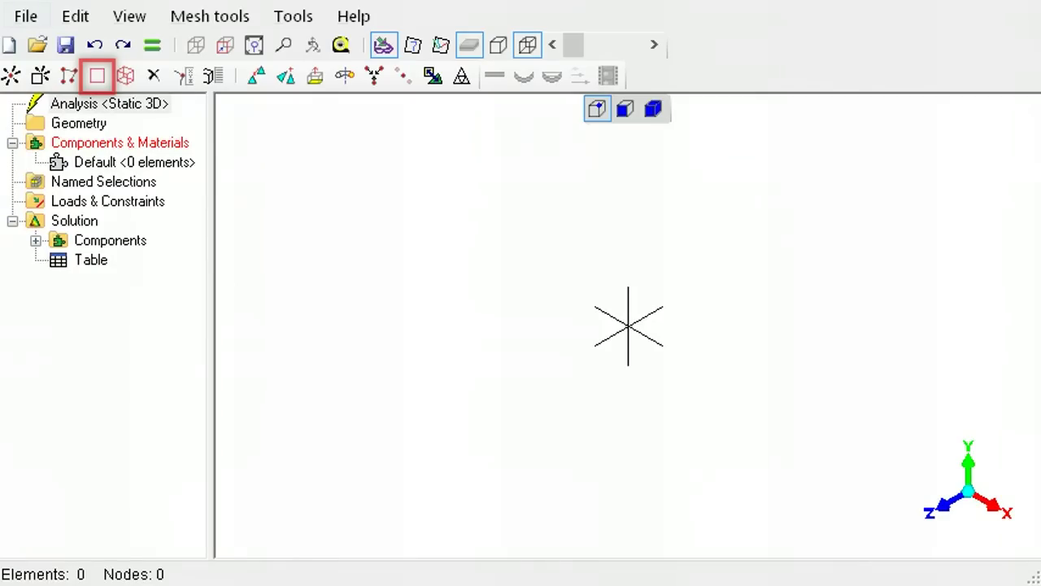
Create a single square quad element and refine it three times to 64 elements.
key(alt)
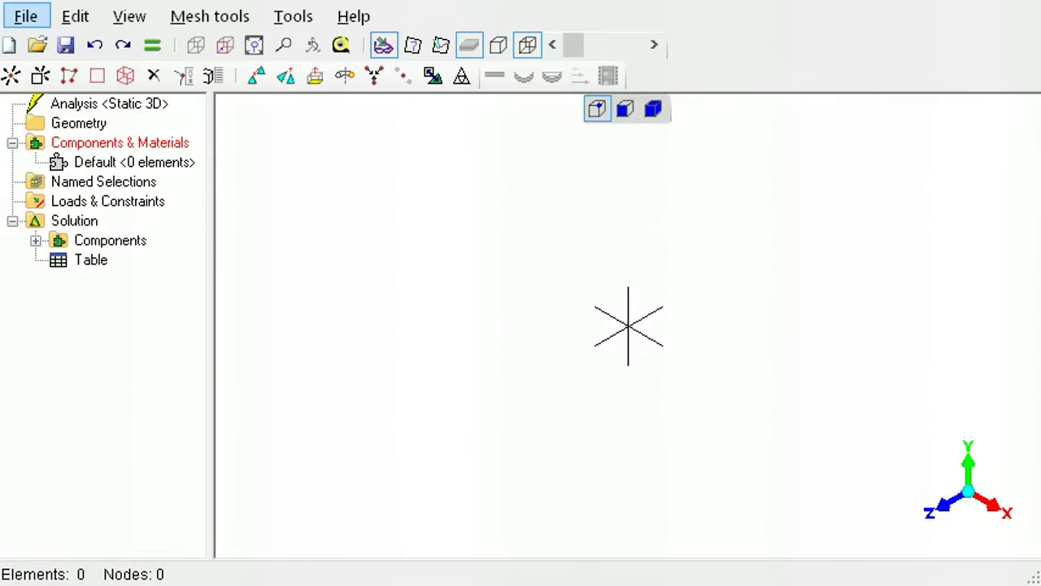
click(99, 76)
click(305, 200)
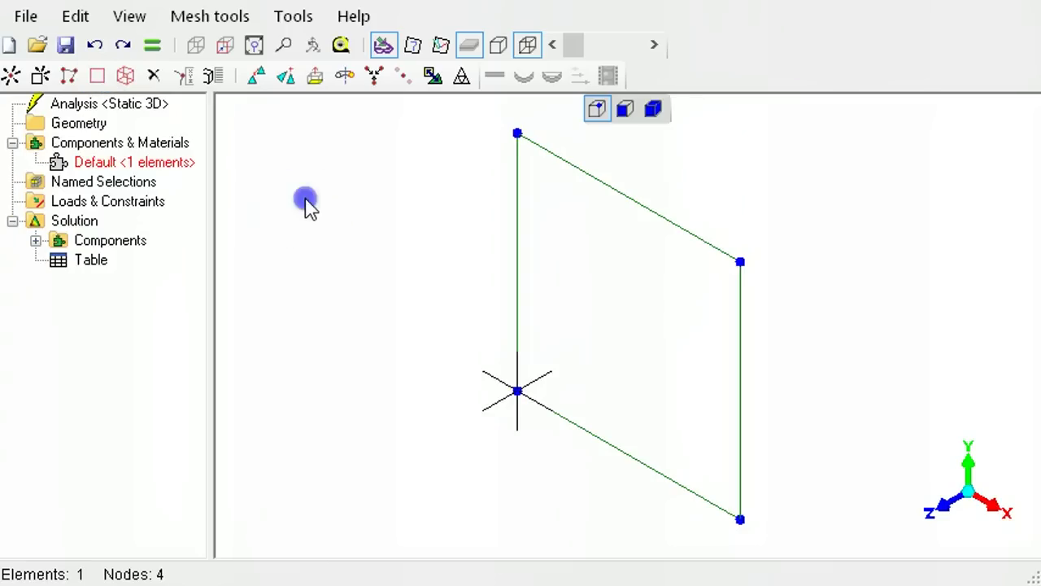
click(462, 78)
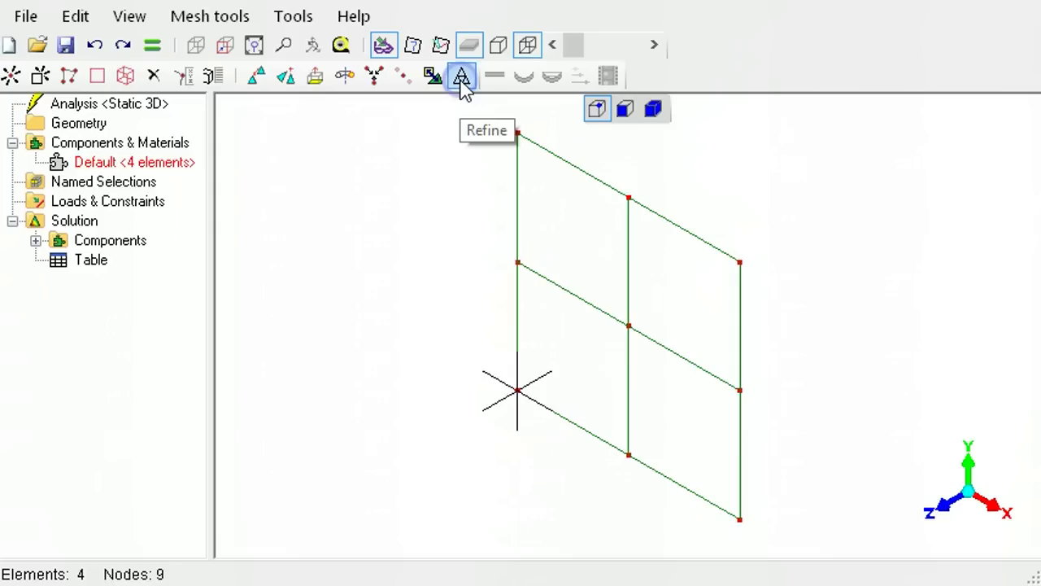
click(462, 78)
click(462, 78)
Delete the whole refined quad mesh, leaving an empty model.
key(alt)
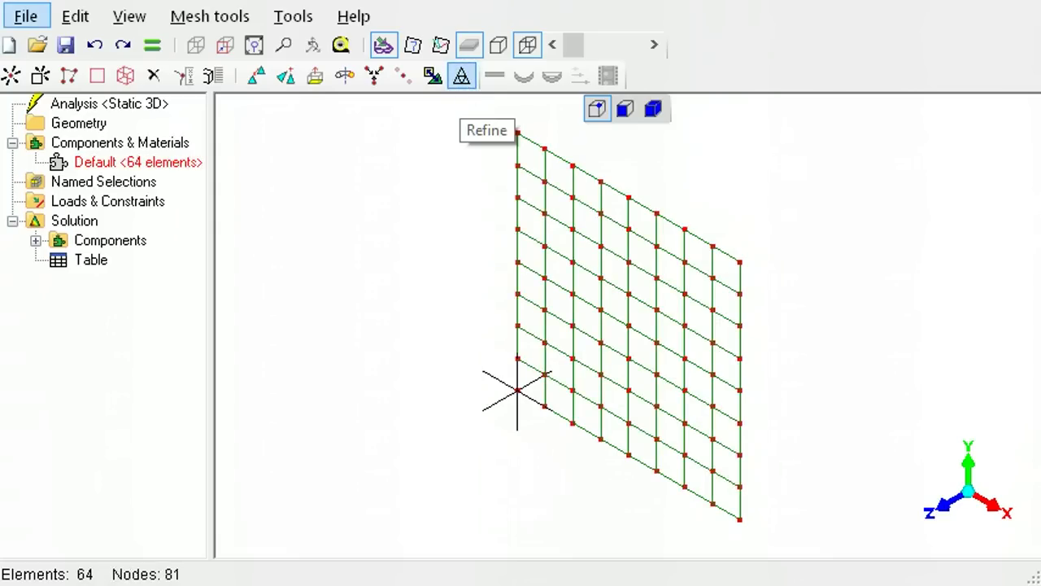
click(125, 76)
click(273, 157)
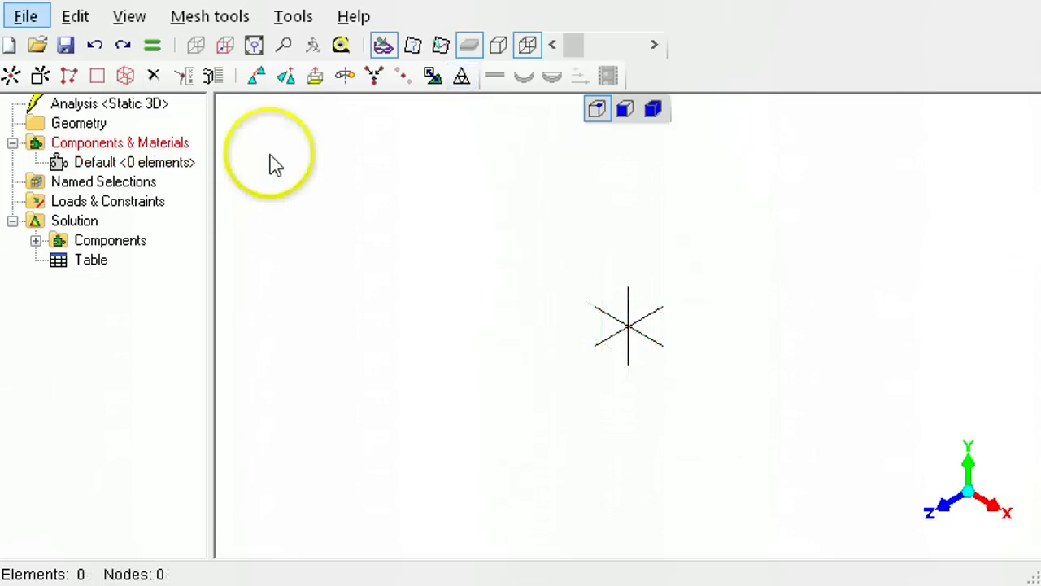
Create a single cube hexahedral element and refine it to 64 elements.
click(126, 76)
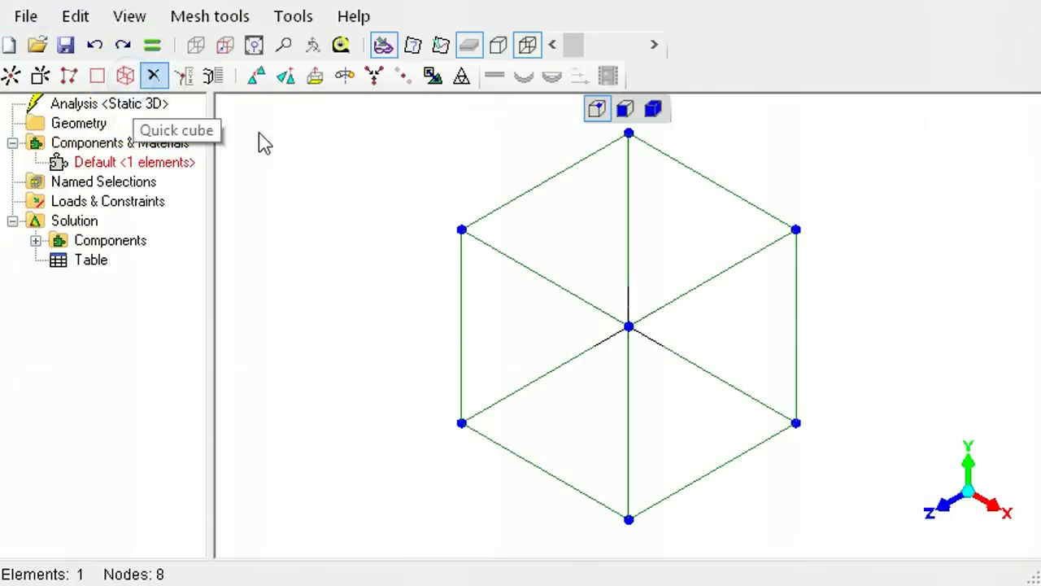
click(311, 152)
click(462, 77)
click(462, 77)
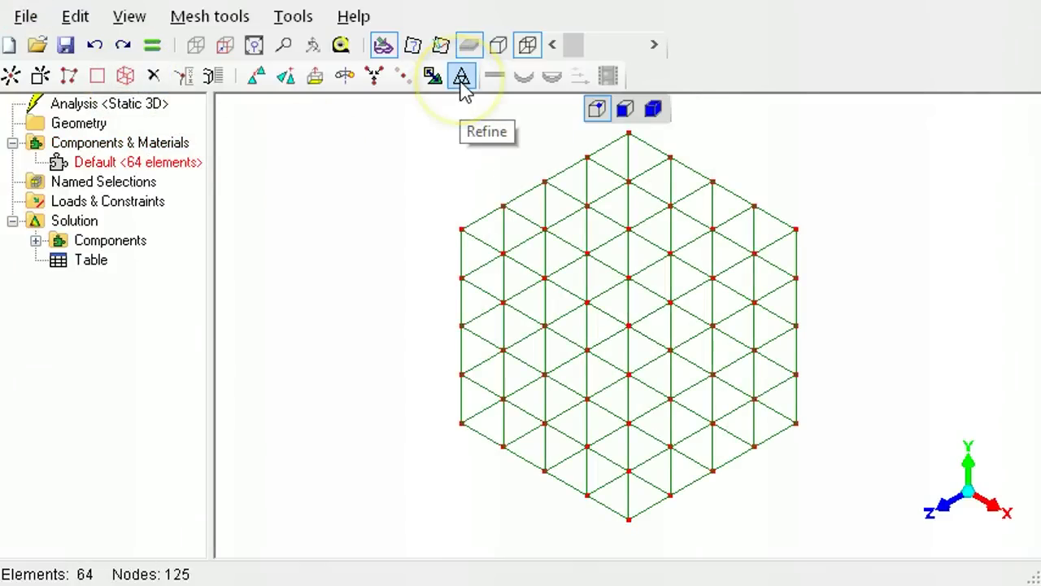
key(alt)
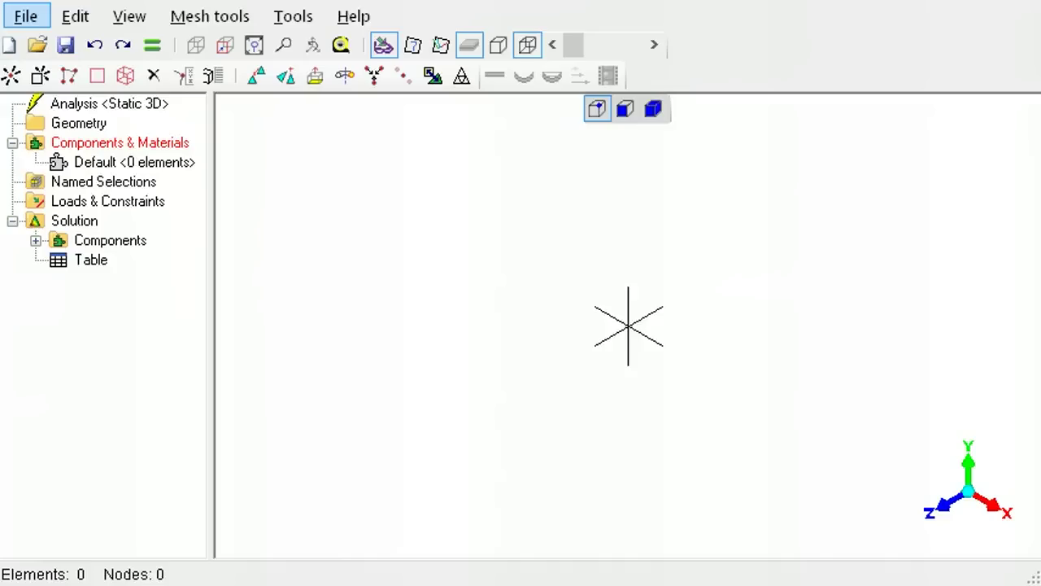
Generate a circular plate mesh with radius 10 and concentric nodes.
click(203, 17)
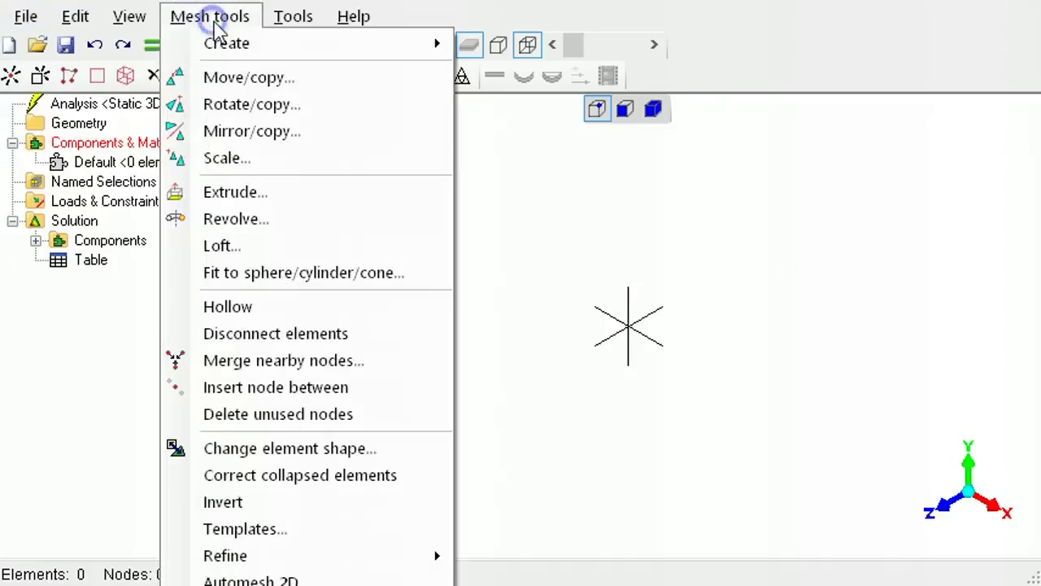
mouse_move(244, 47)
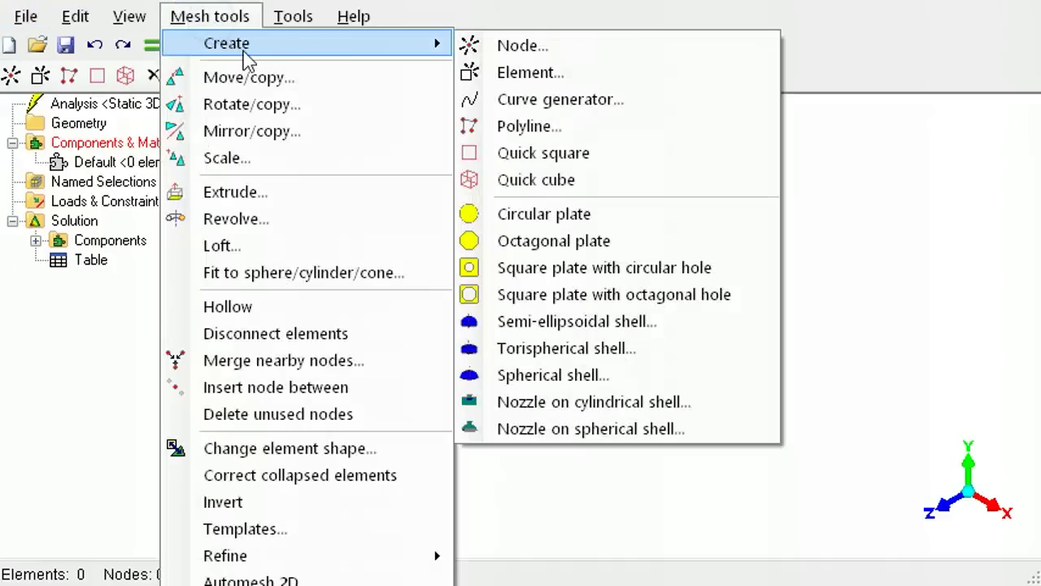
click(585, 214)
double_click(433, 114)
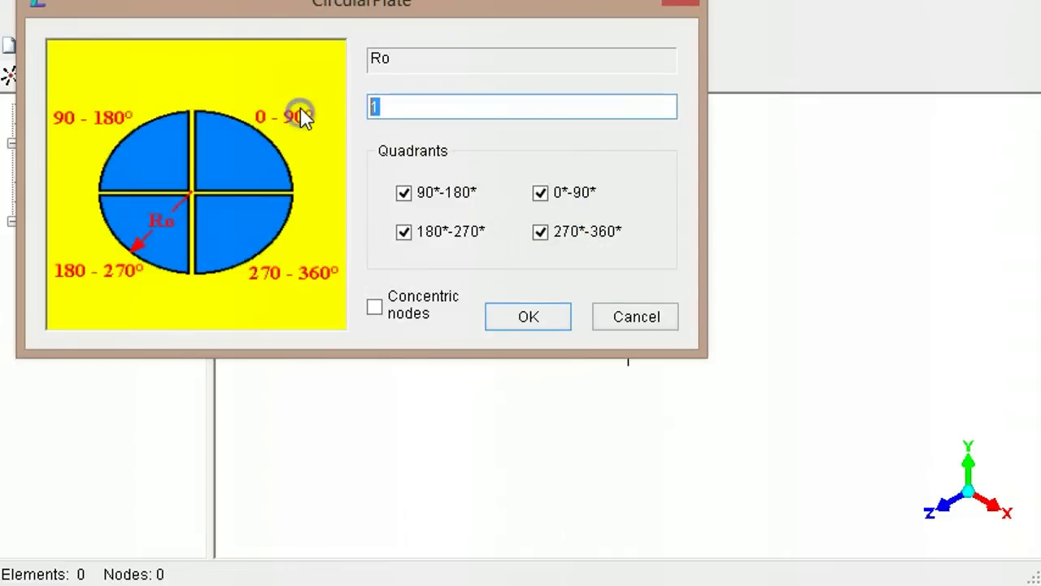
text(10)
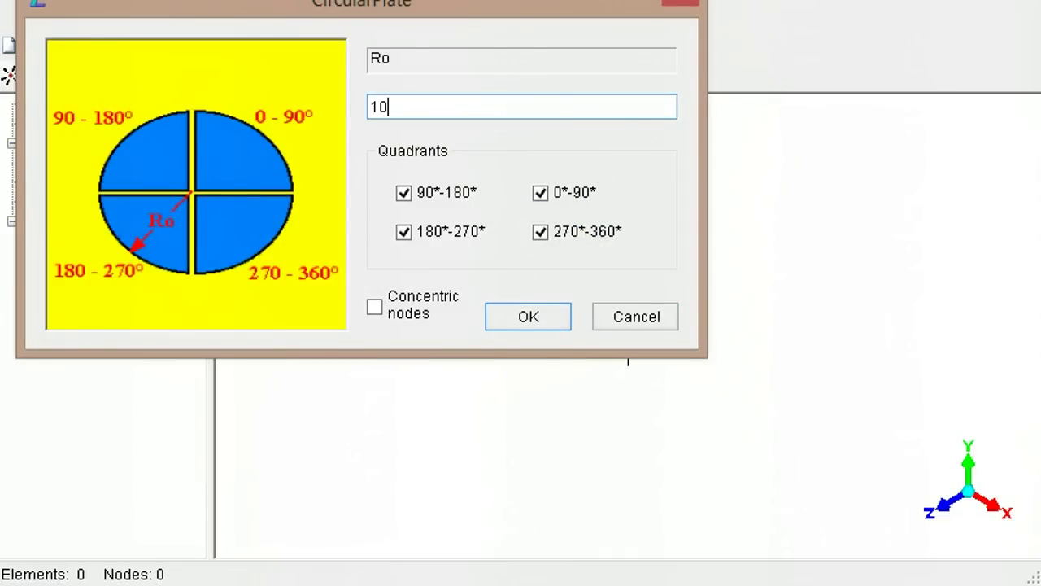
click(375, 306)
click(533, 316)
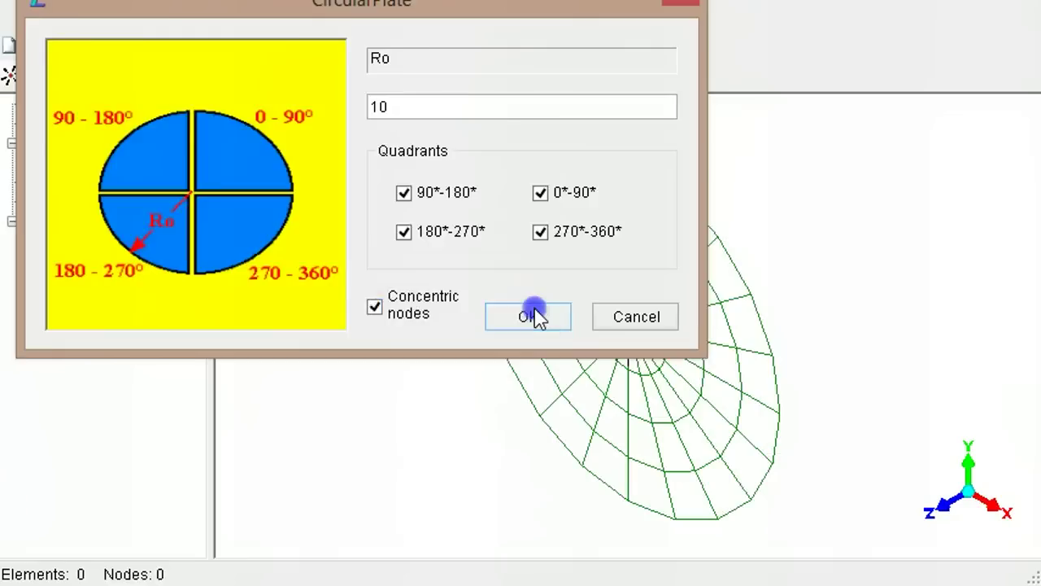
key(alt)
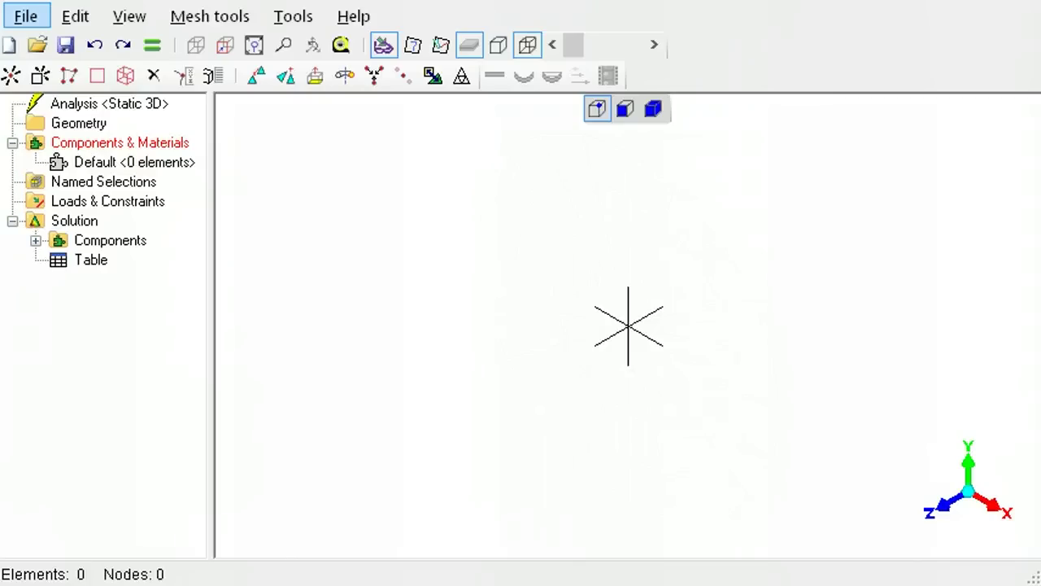
Generate a square plate with circular hole (10, 0.75) and show elements shaded.
click(242, 18)
click(265, 44)
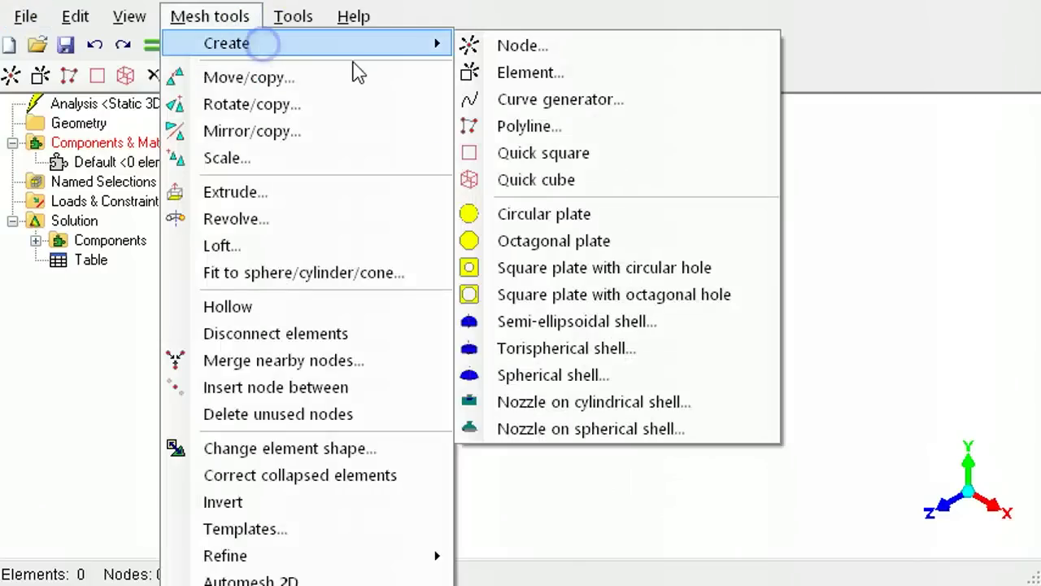
click(616, 270)
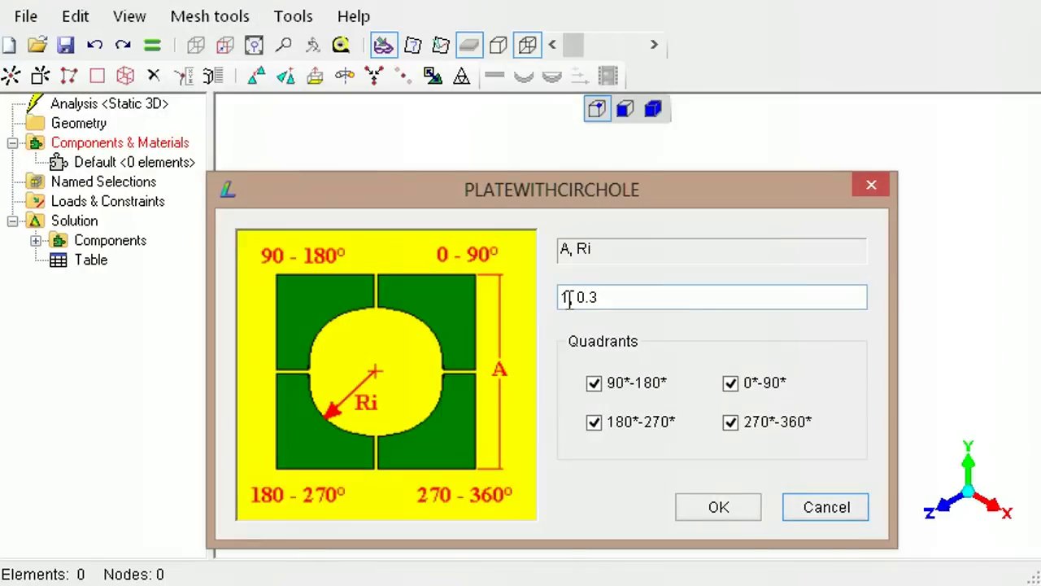
click(562, 296)
key(Delete)
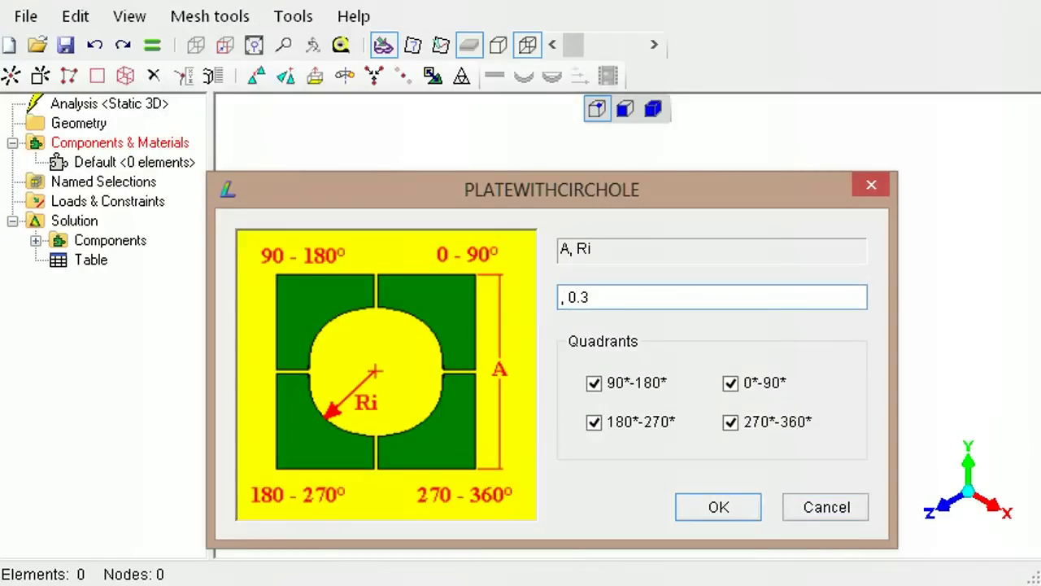
text(10, 0.75)
key(Return)
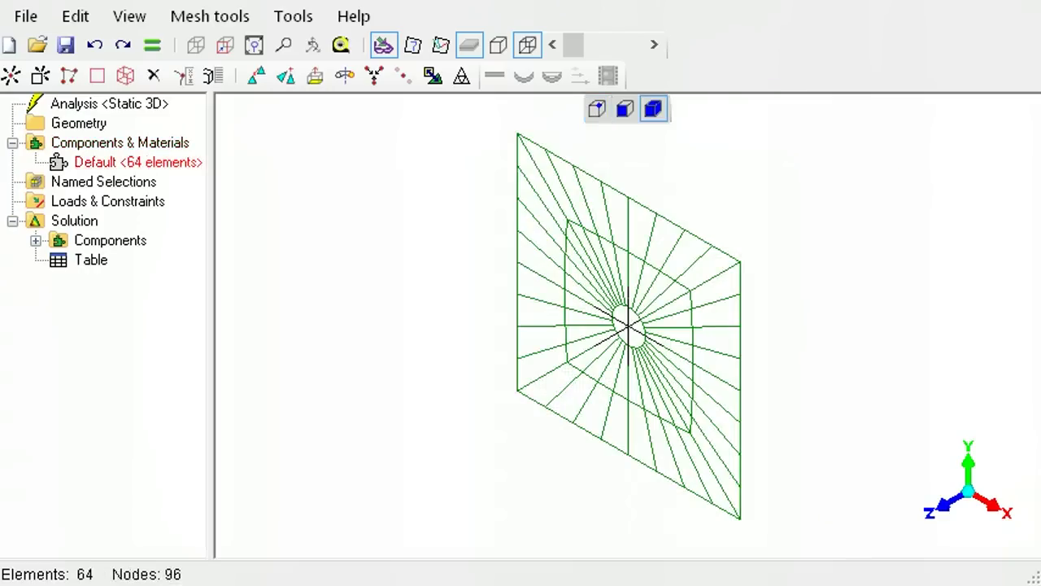
click(499, 44)
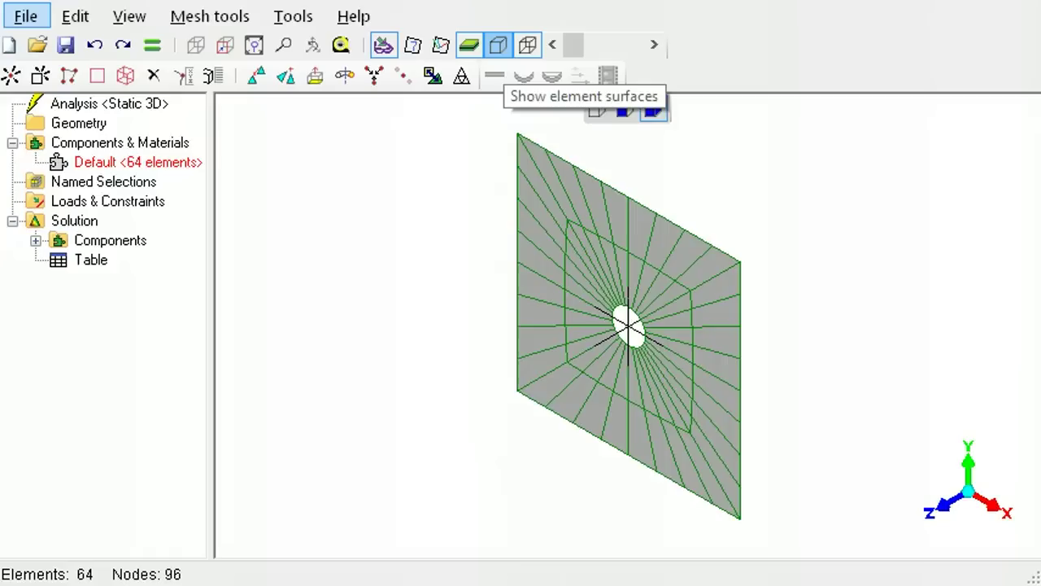
key(alt+BackSpace)
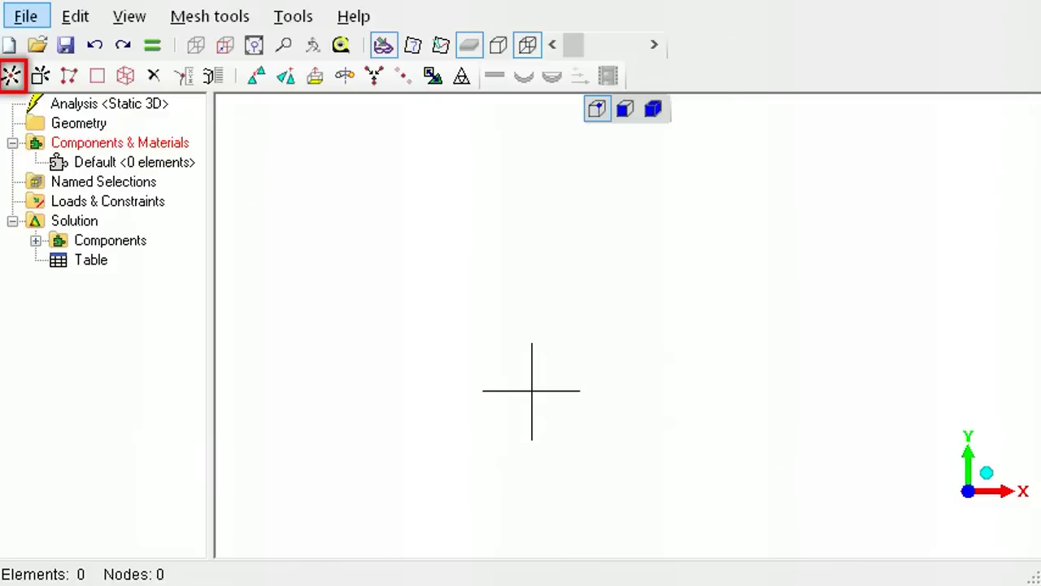
Add a single node at X 5, Y 8, Z 0.
click(12, 76)
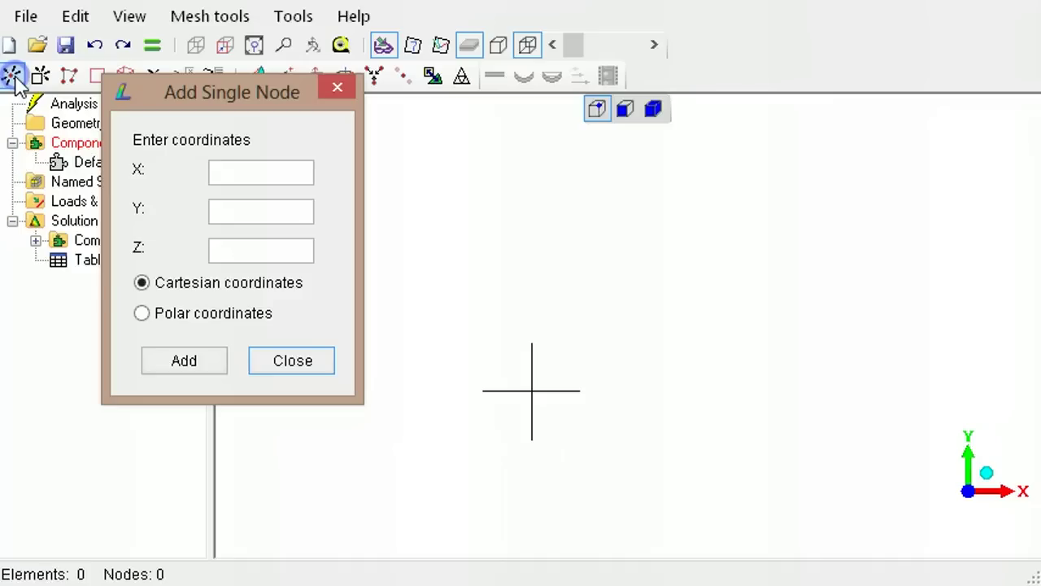
click(247, 168)
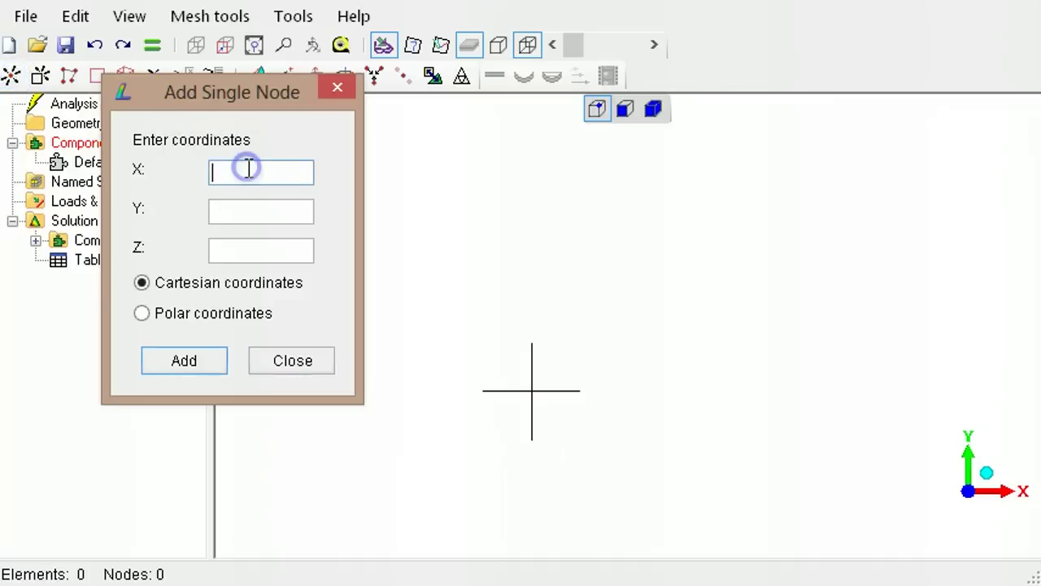
text(5)
click(275, 213)
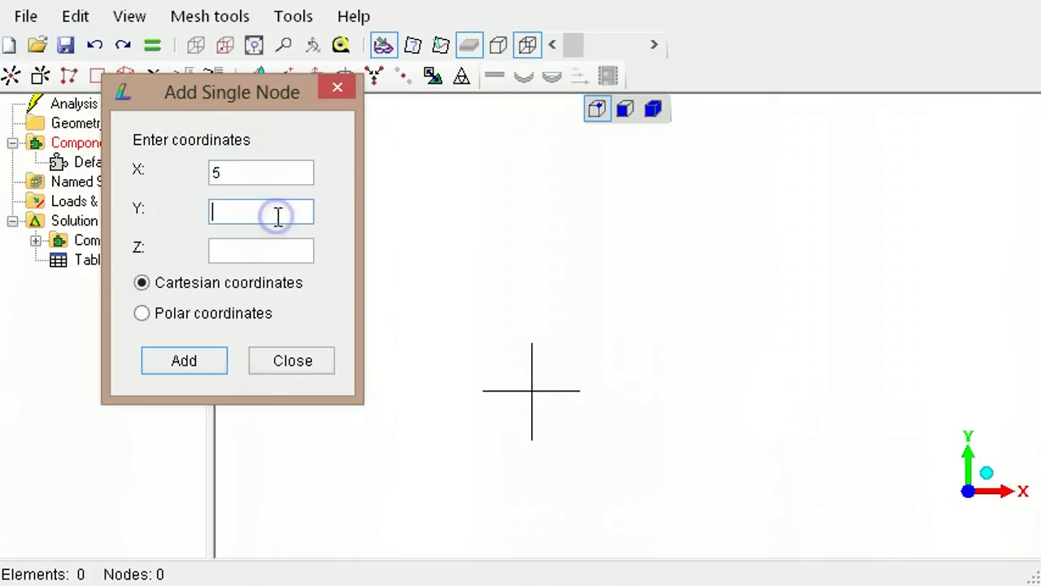
text(8)
click(292, 254)
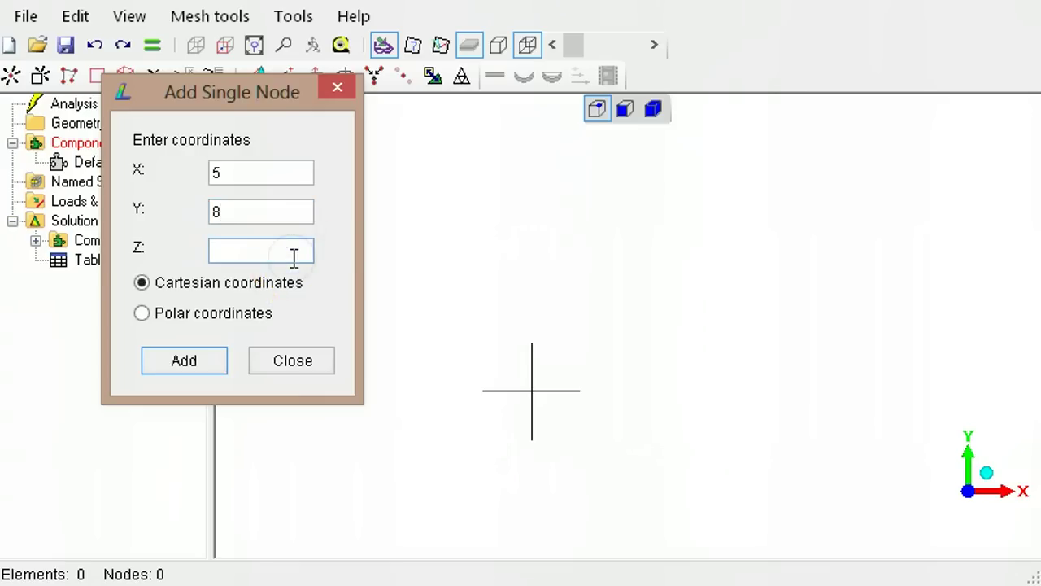
text(0)
click(186, 365)
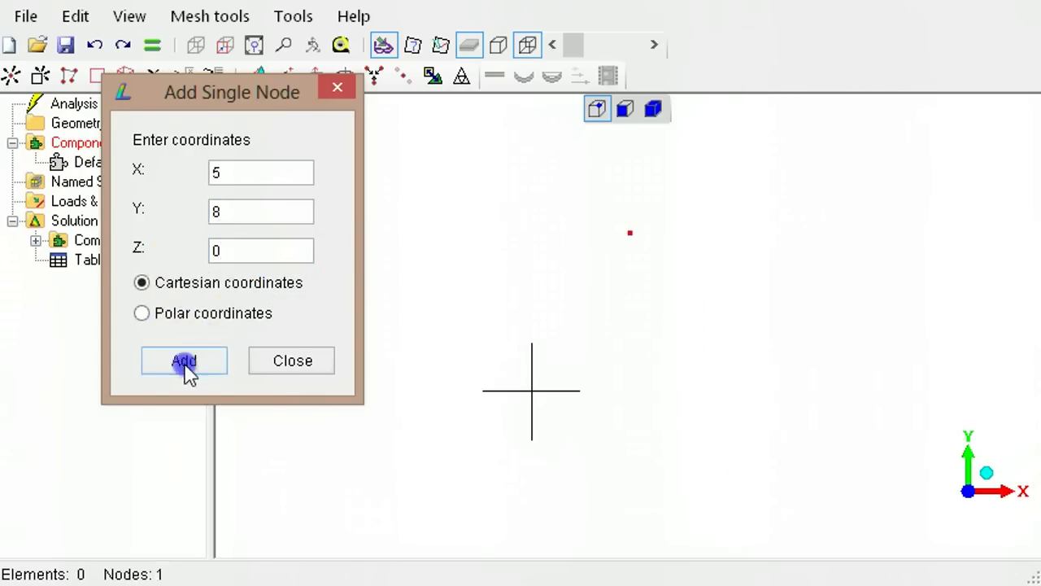
click(299, 368)
key(alt)
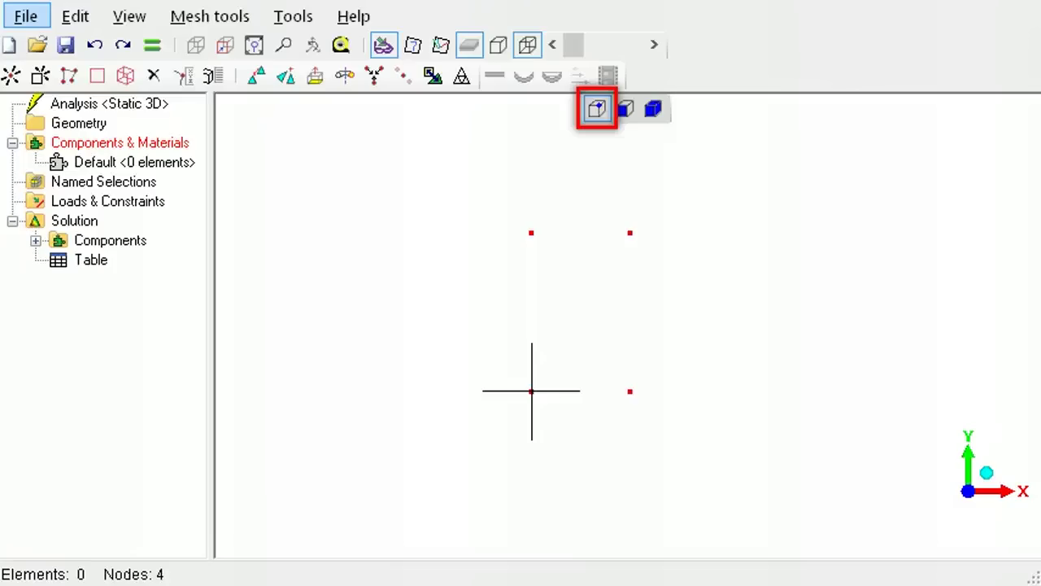
Return to node selection, select the two right-hand nodes and insert a node between them.
click(631, 118)
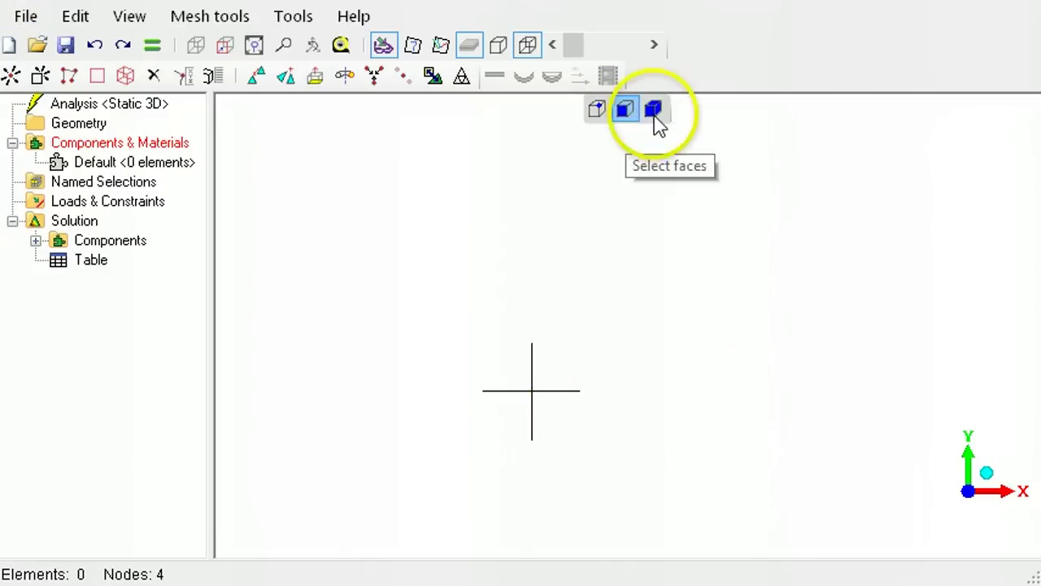
click(656, 115)
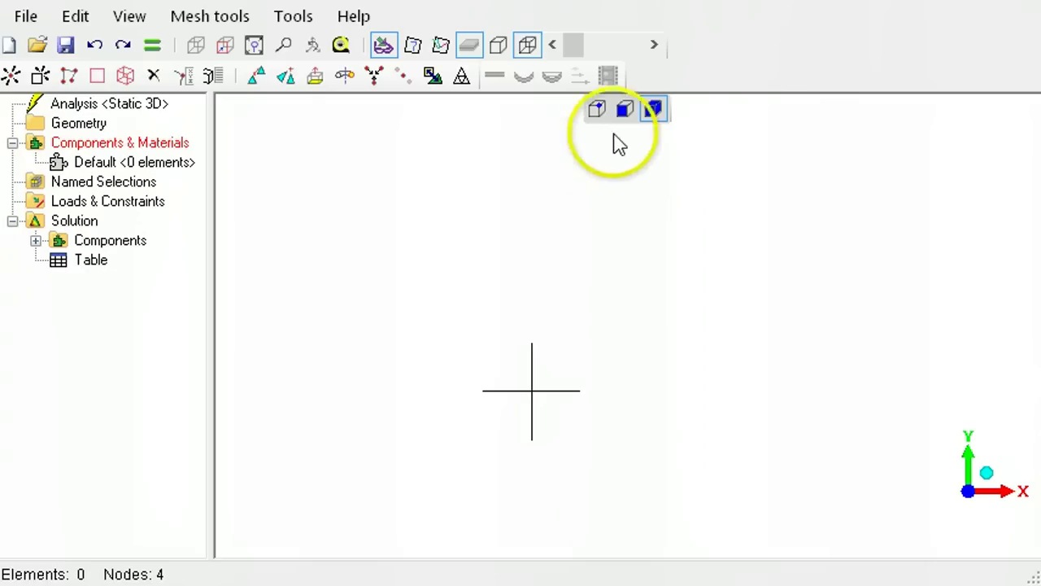
click(599, 110)
key(alt)
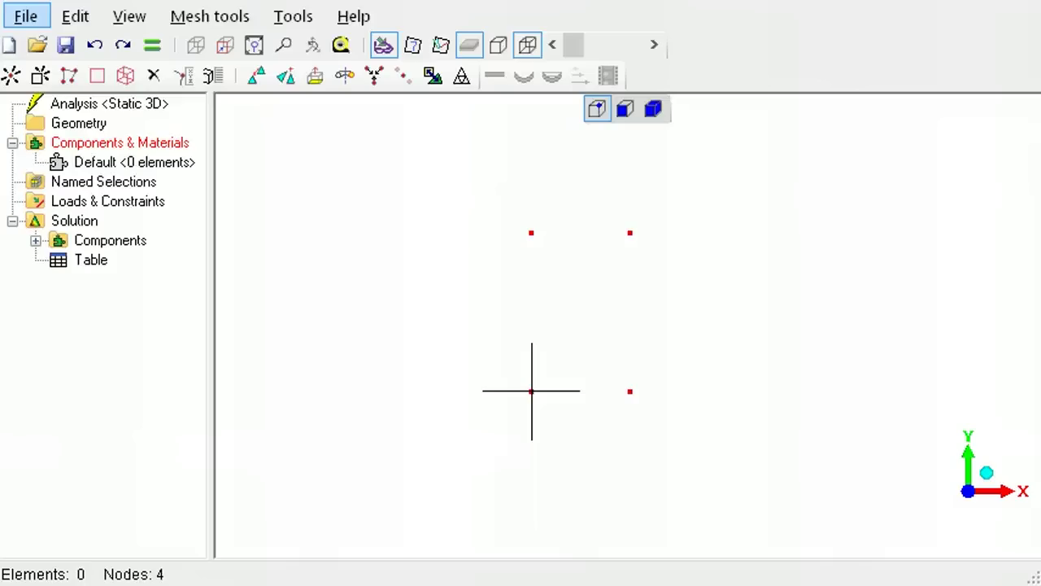
drag(606, 216, 657, 444)
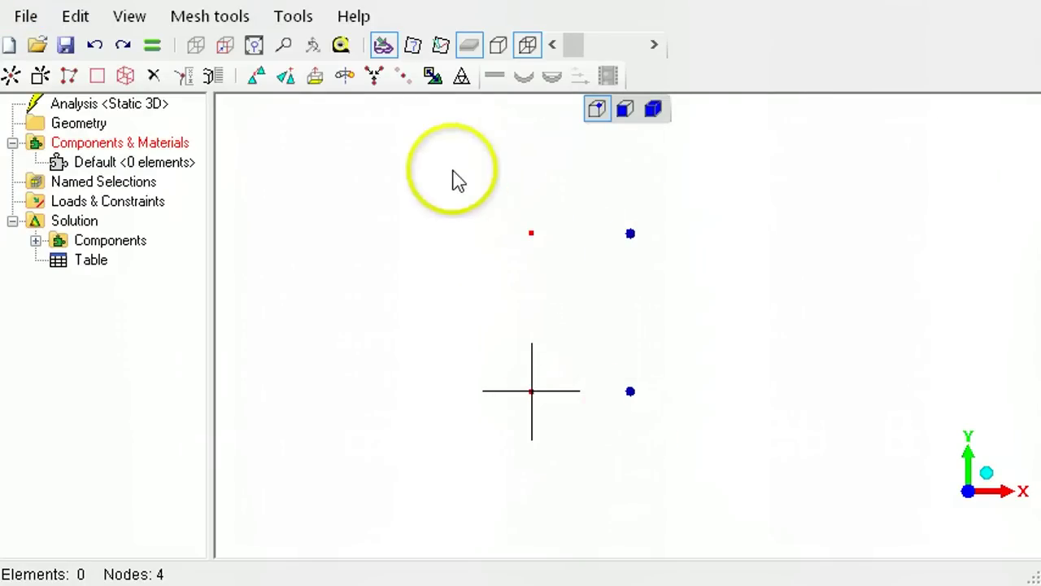
click(401, 77)
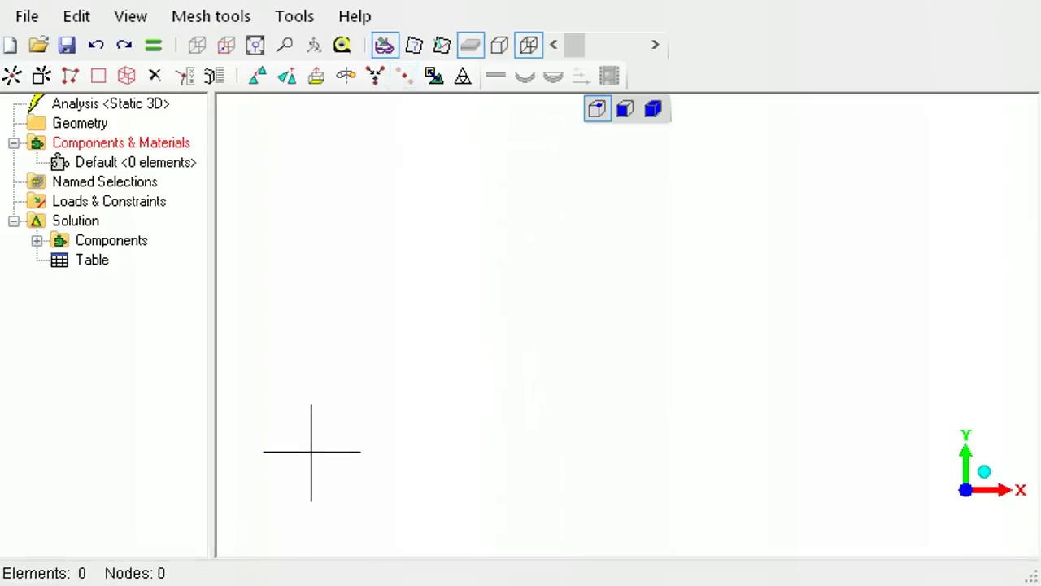
In the curve generator, choose the circle/ellipse curve with both diameters set to 1.
click(234, 19)
mouse_move(418, 47)
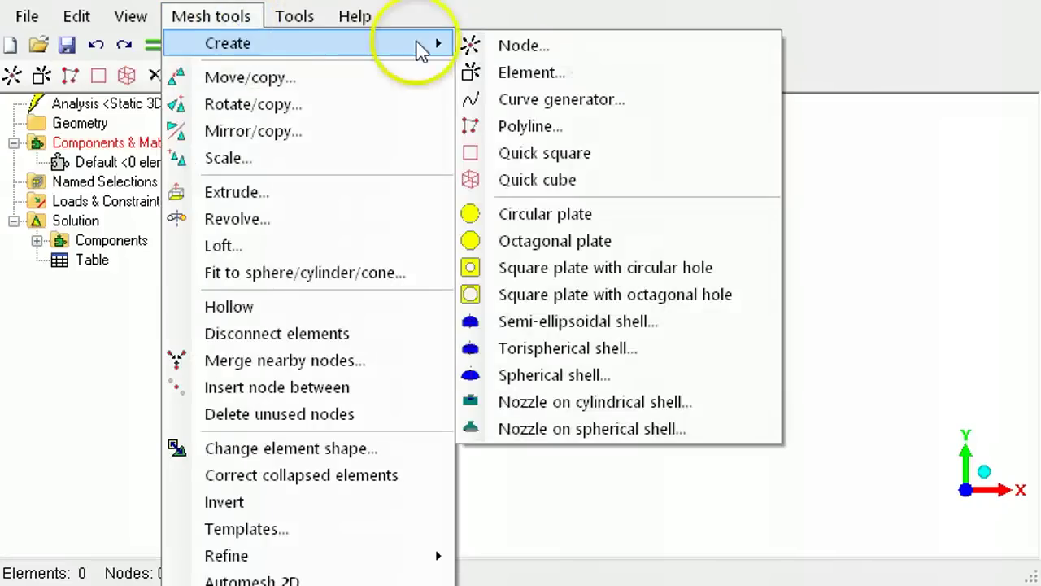
click(574, 101)
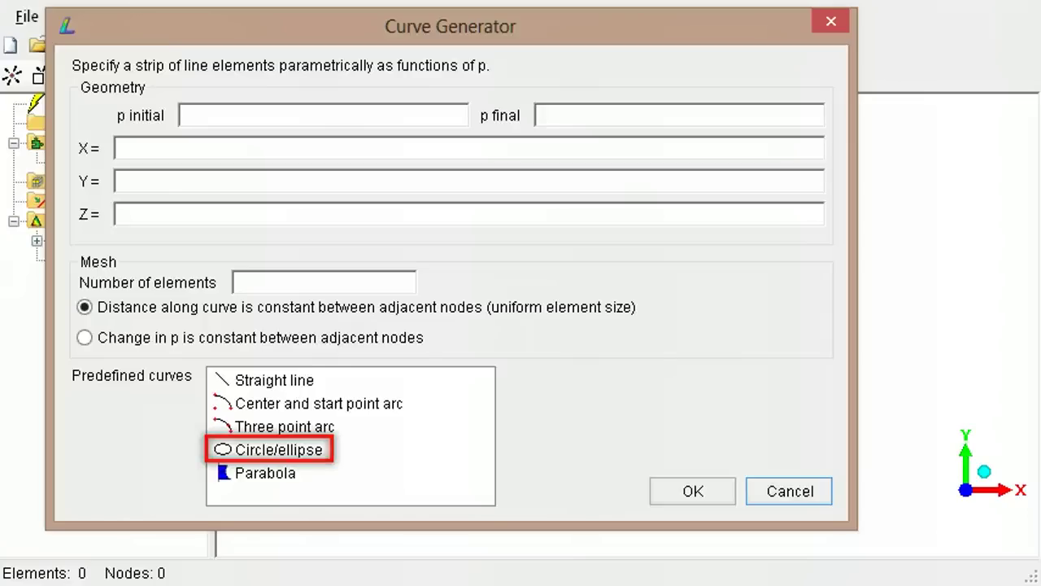
double_click(294, 456)
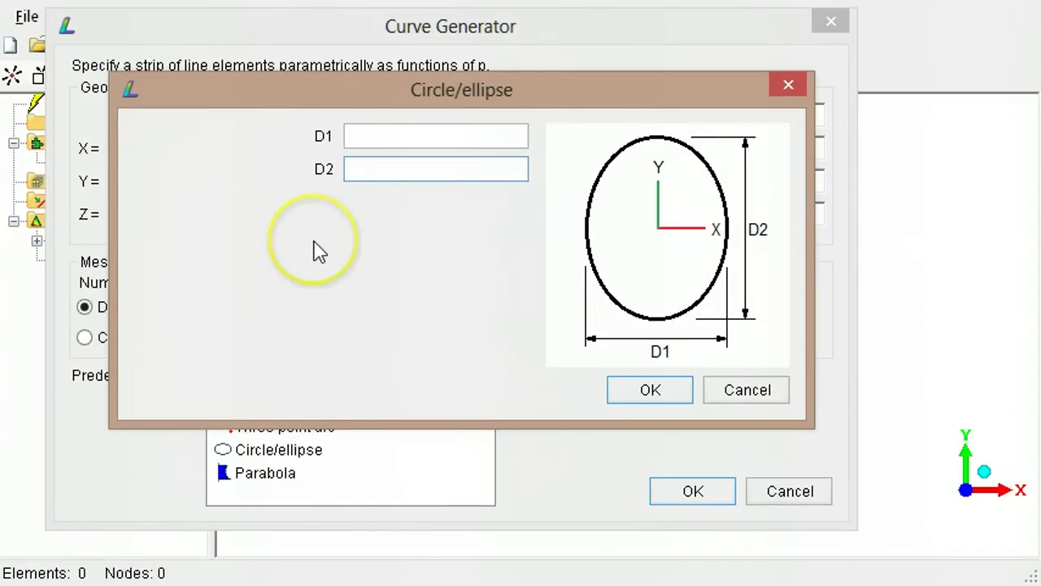
text(1)
click(374, 130)
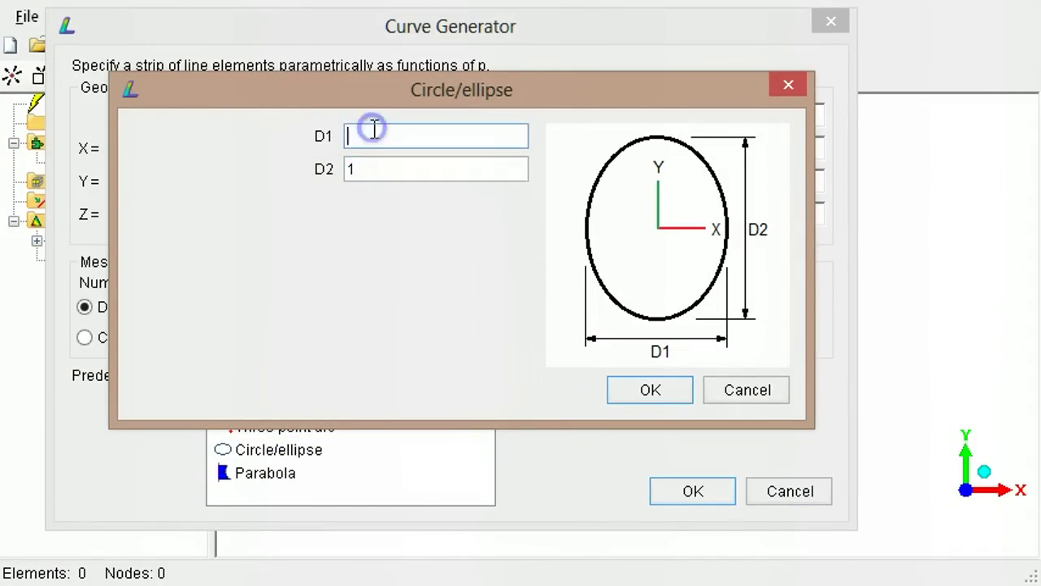
text(1)
key(Return)
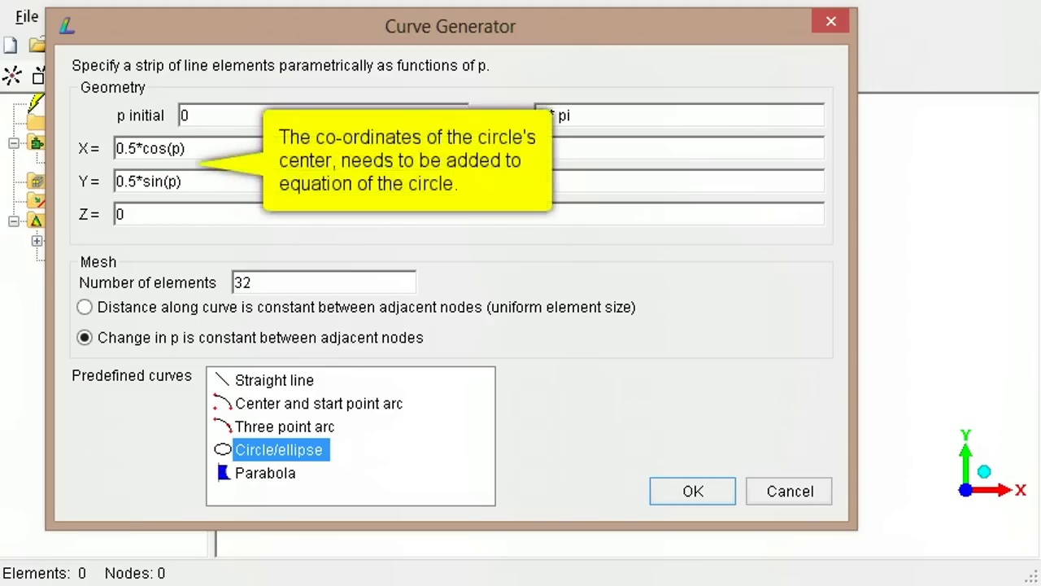
Offset the circle by +10 in X and +5 in Y, and use 12 elements.
click(255, 153)
text(+10)
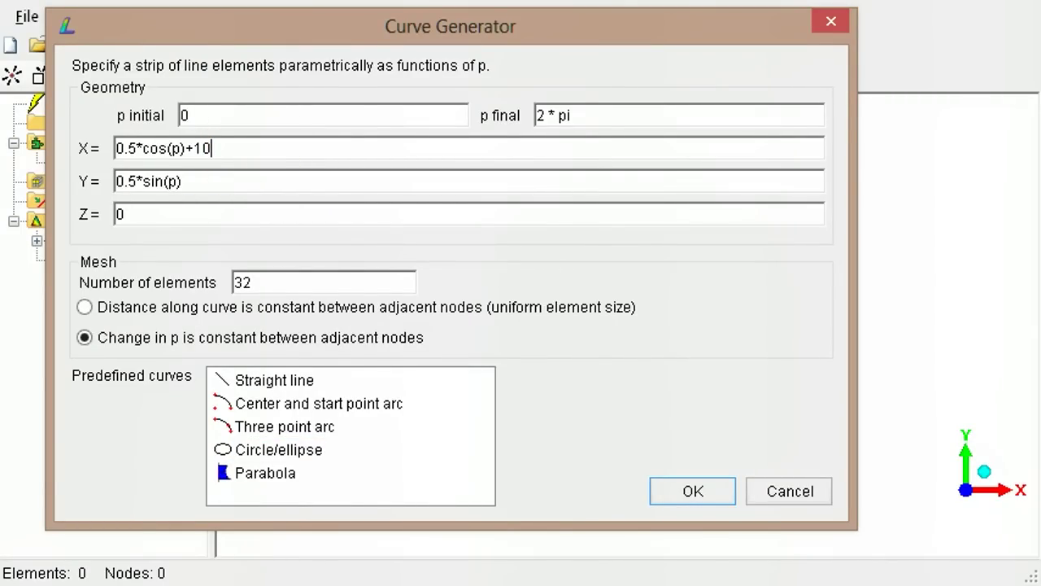
click(267, 185)
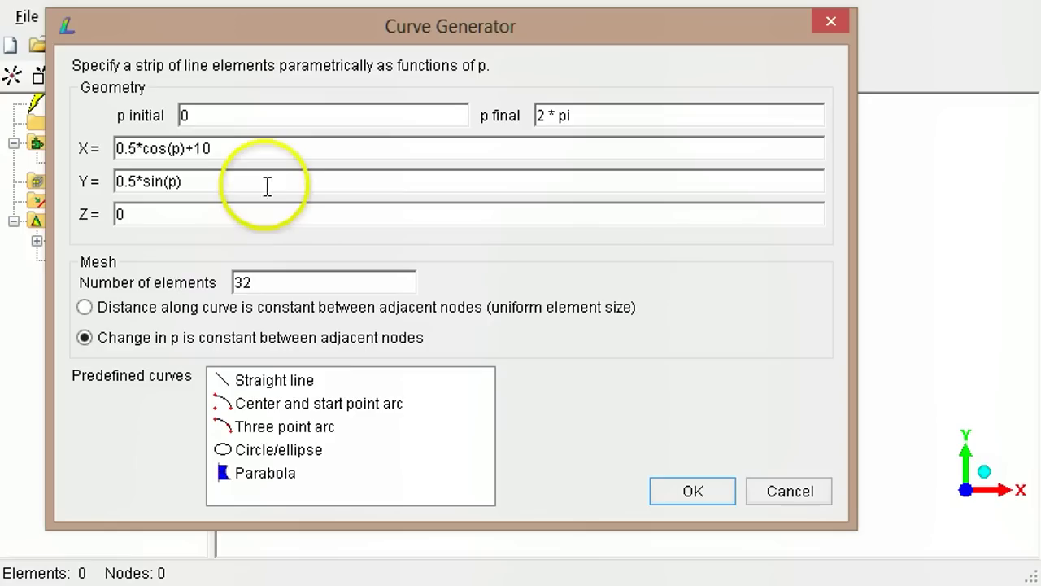
text(+5)
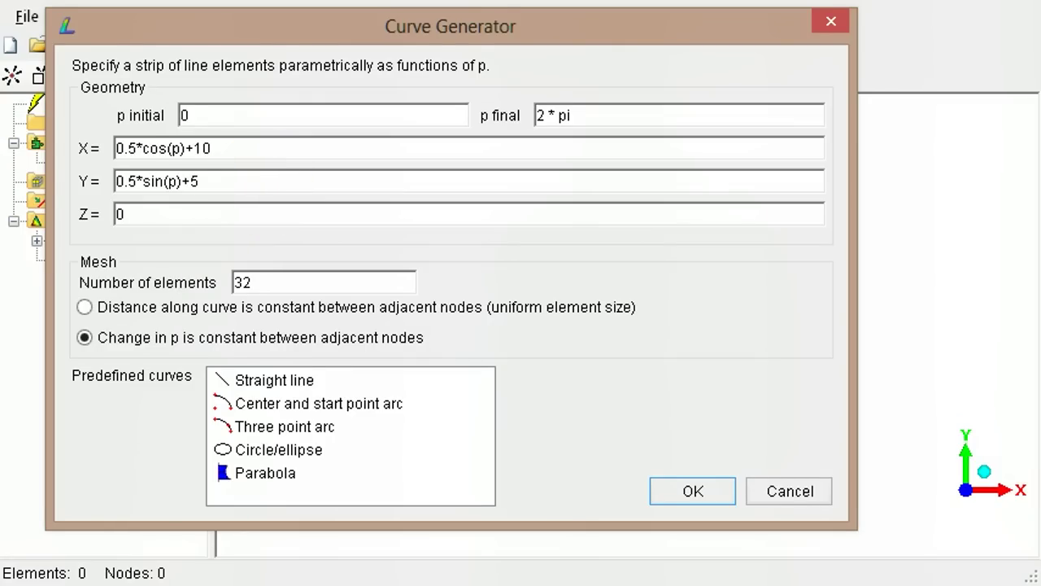
drag(265, 283, 228, 293)
text(12)
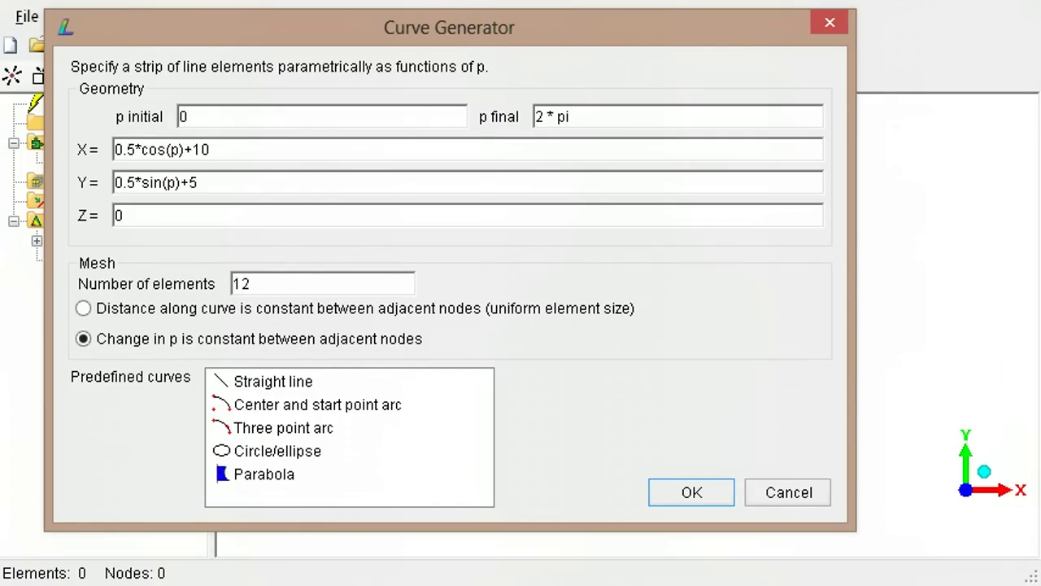
Generate the 12-element circle, then delete its elements while keeping its ring of nodes.
click(714, 498)
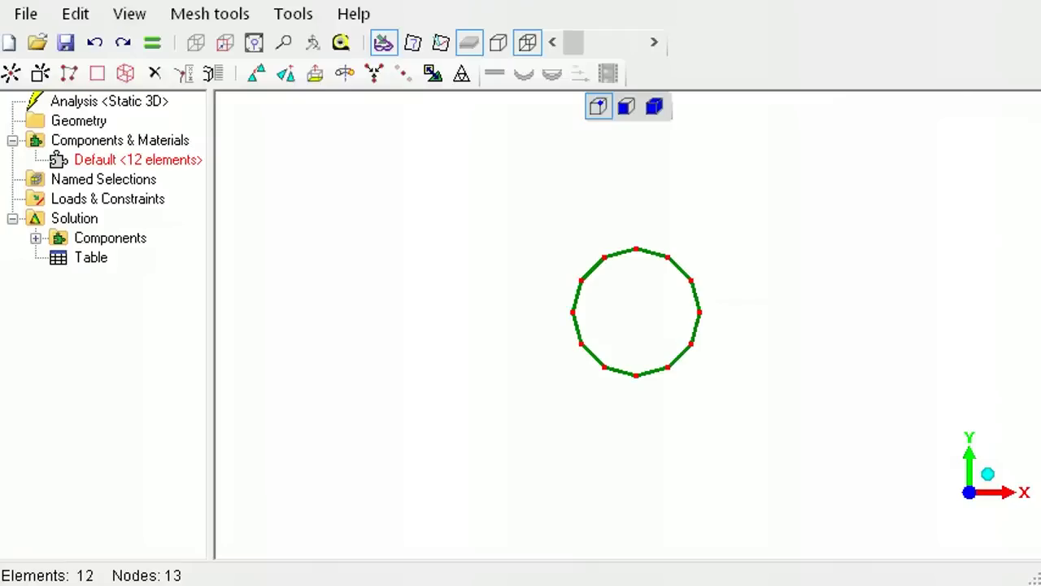
drag(525, 221, 764, 409)
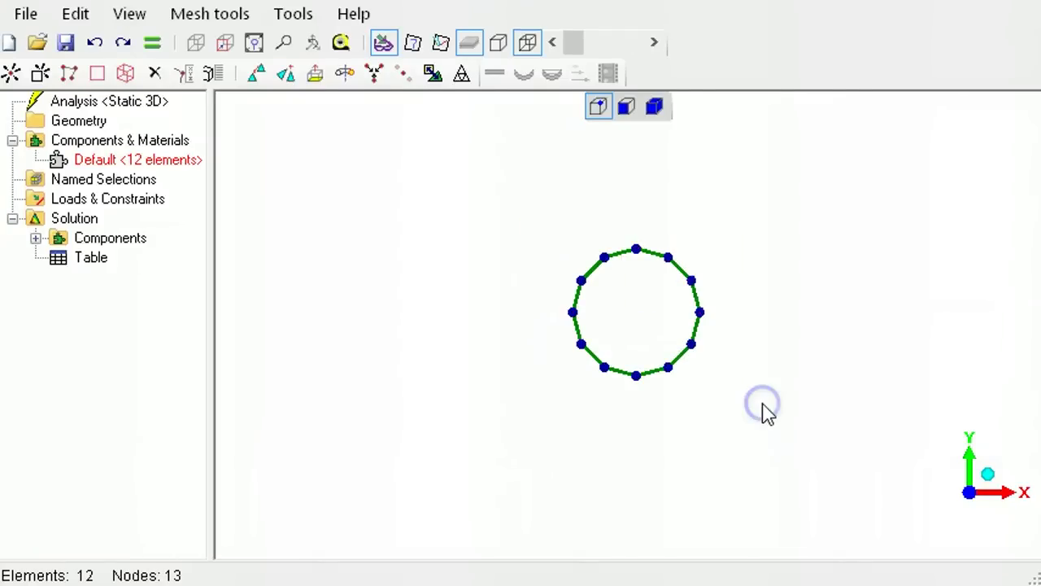
click(77, 14)
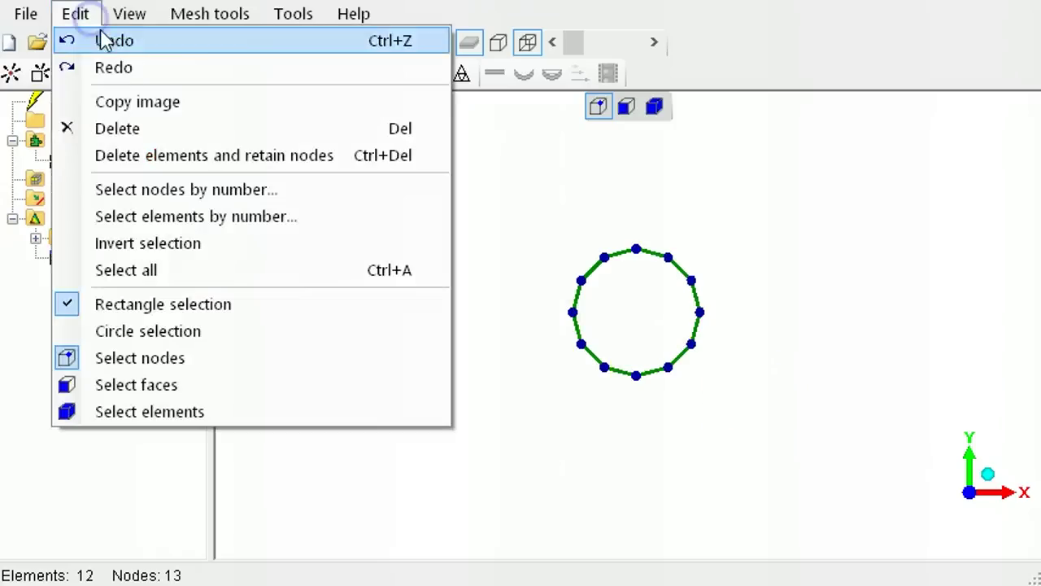
click(210, 156)
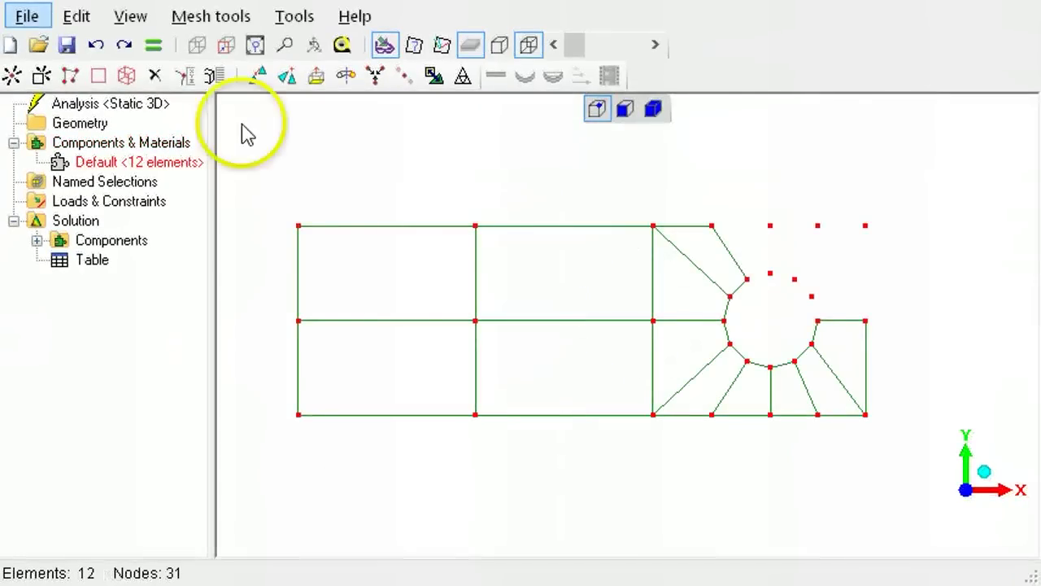
Create the first two quad4 elements at the hole's upper right by picking their corner nodes.
click(40, 75)
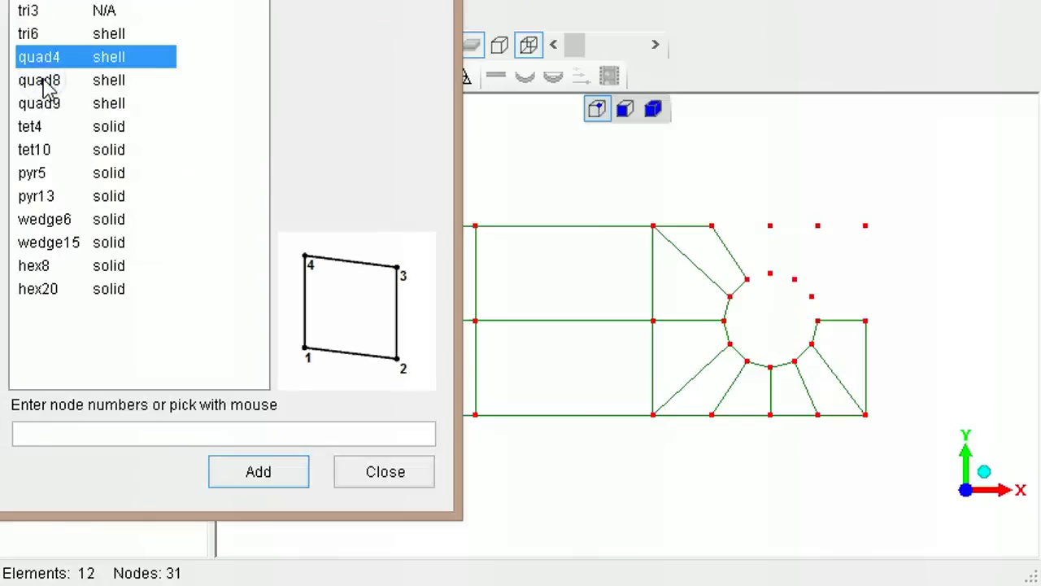
click(746, 279)
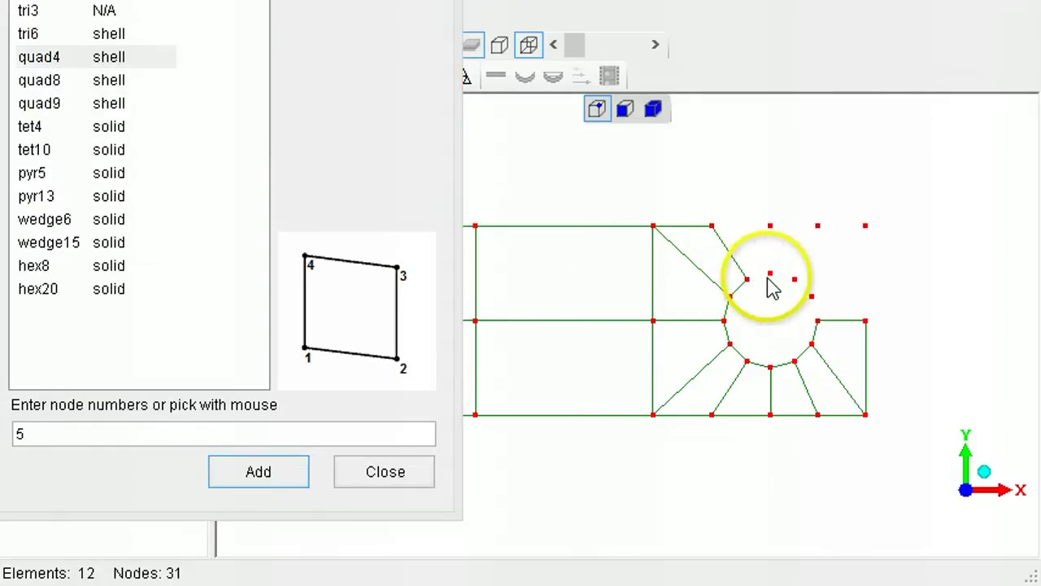
click(769, 274)
click(770, 225)
click(713, 226)
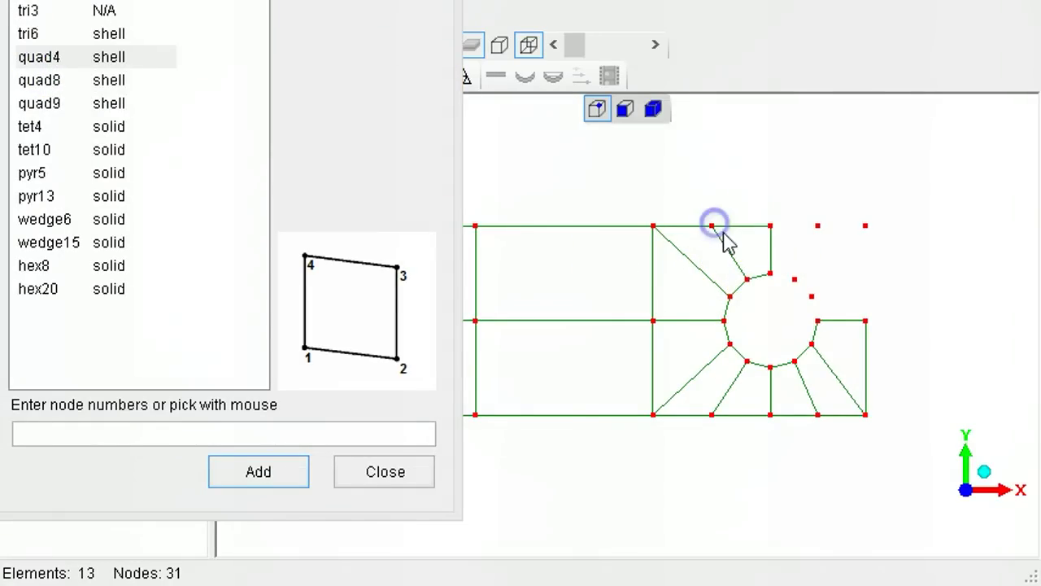
click(770, 273)
click(795, 281)
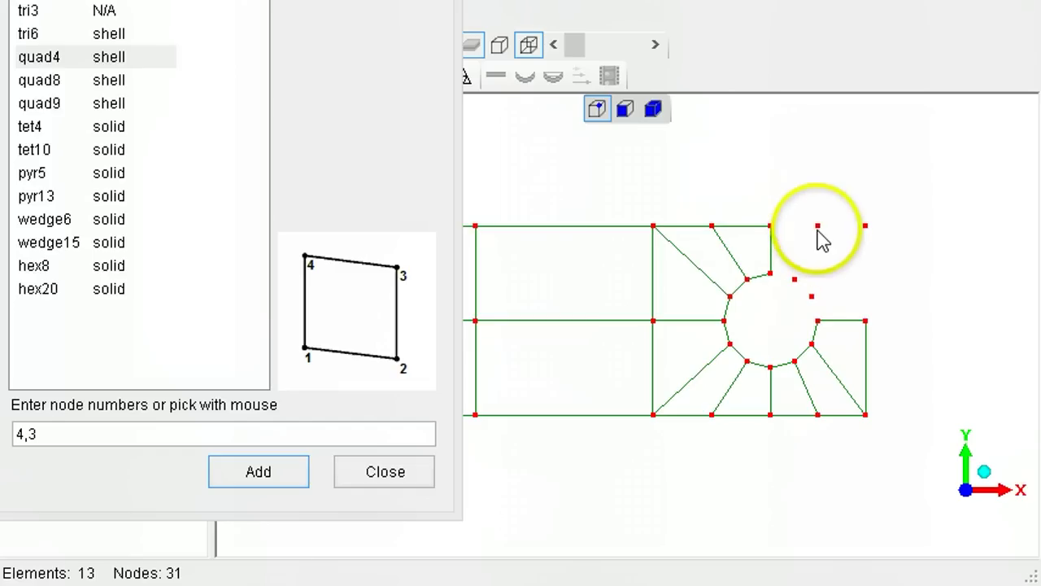
click(817, 225)
click(770, 226)
Create the remaining two quad elements to close the gap, giving 16 quads.
click(795, 280)
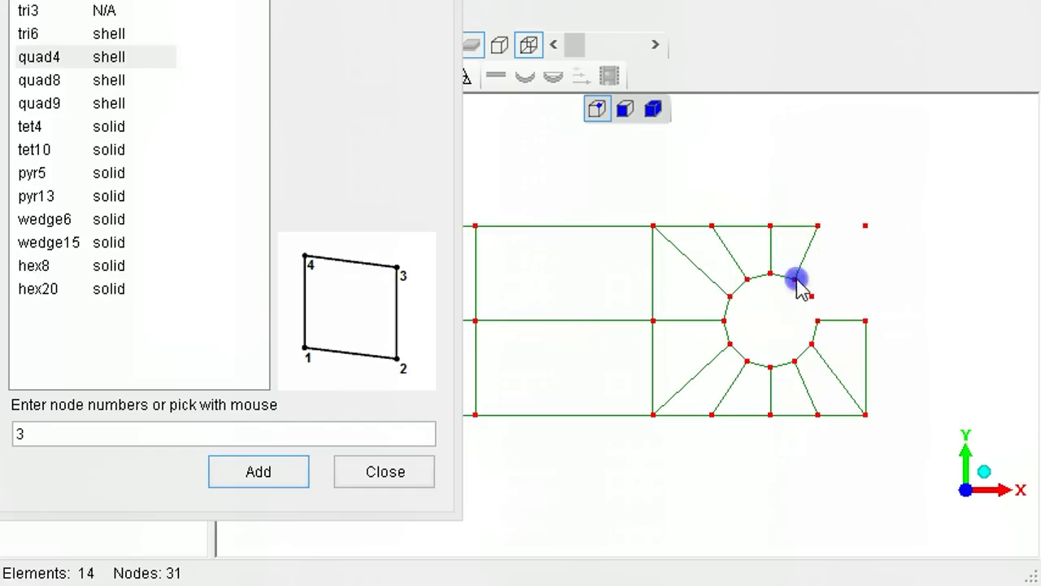
click(866, 226)
click(866, 226)
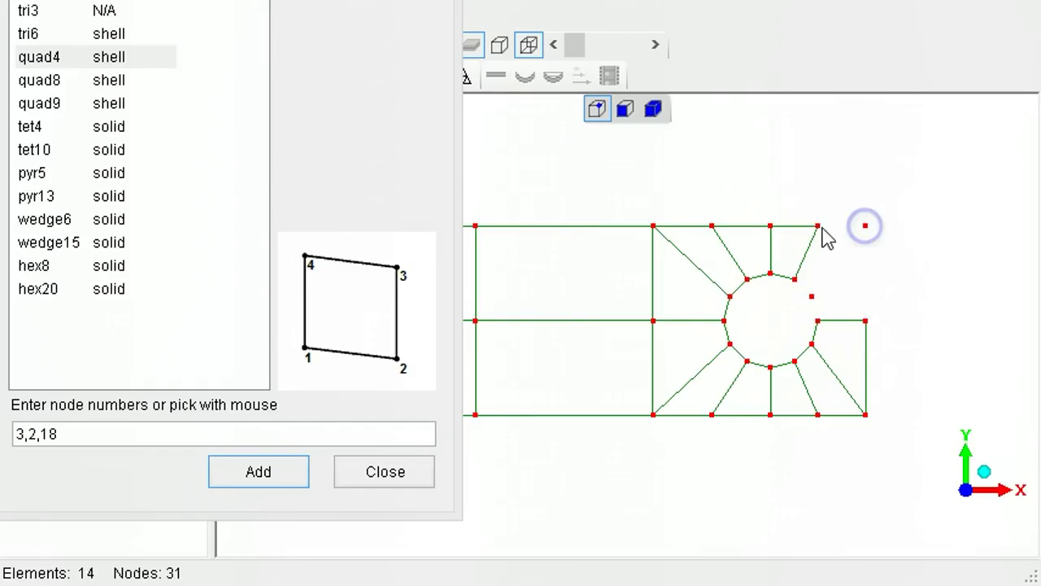
click(817, 226)
click(818, 321)
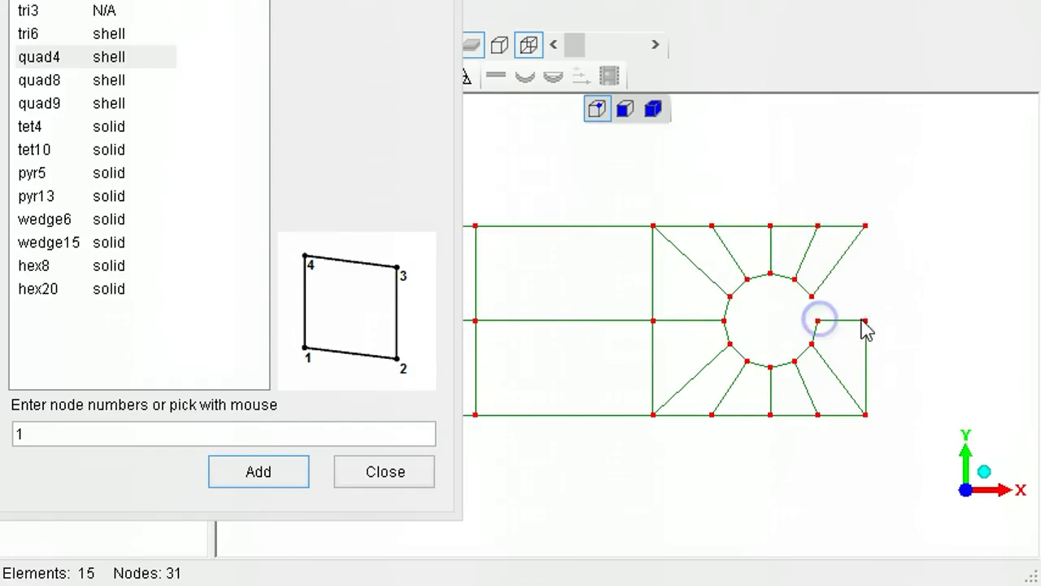
click(865, 321)
click(866, 226)
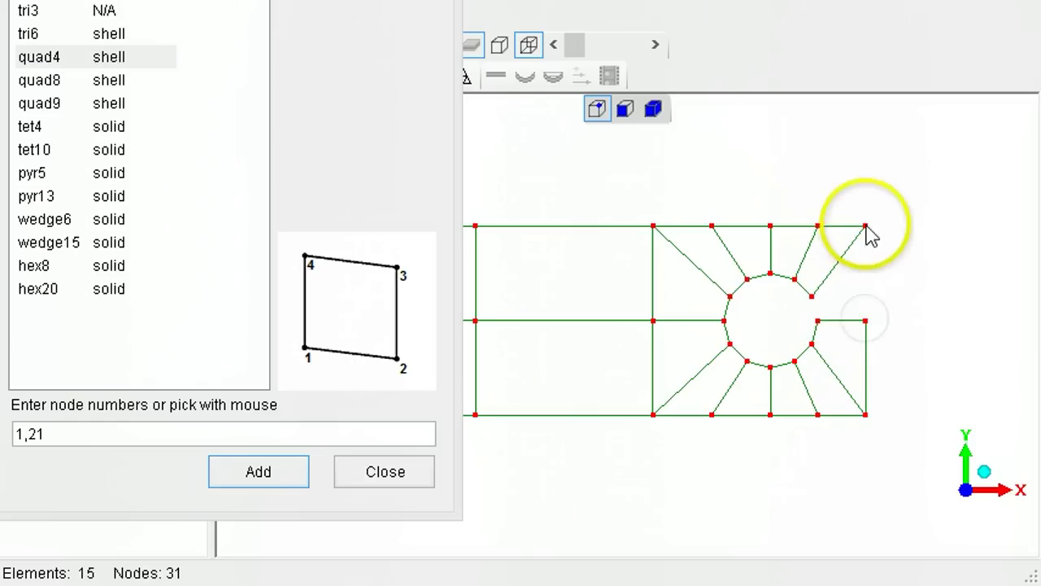
click(813, 298)
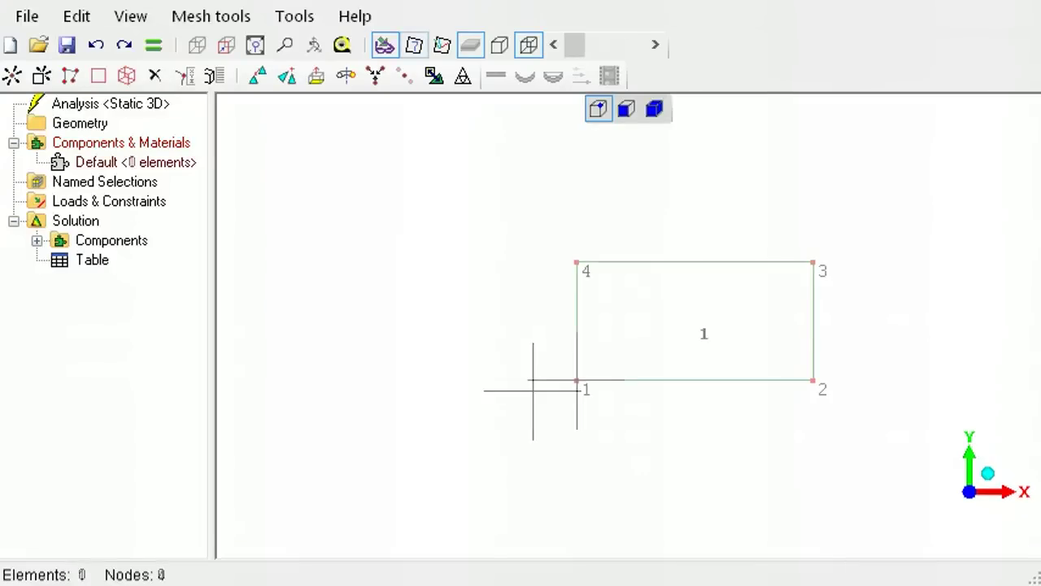
Create a rectangular quad and subdivide it with R=10, S=5, T=1 into 50 elements.
click(577, 380)
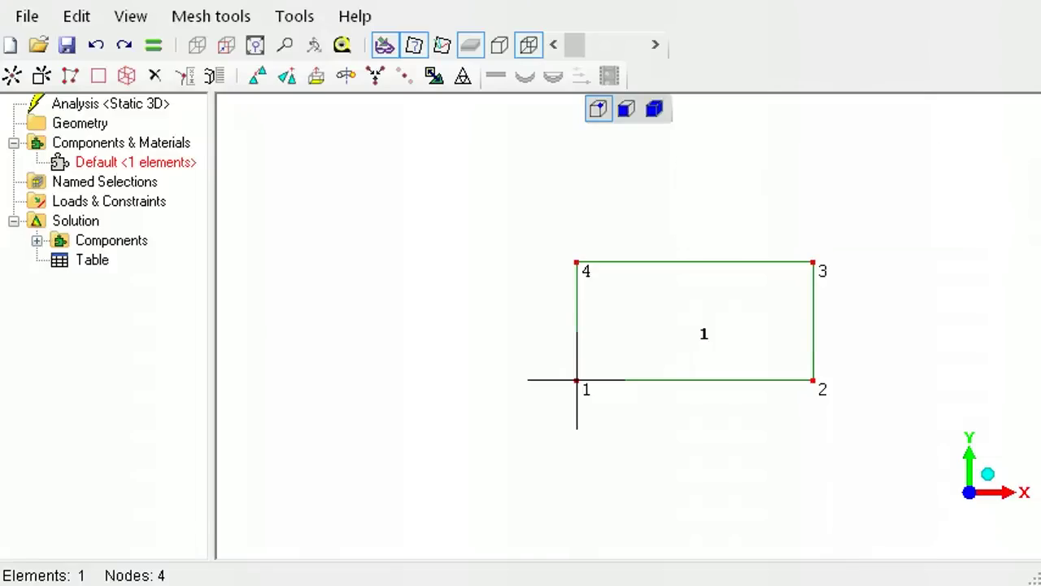
click(284, 506)
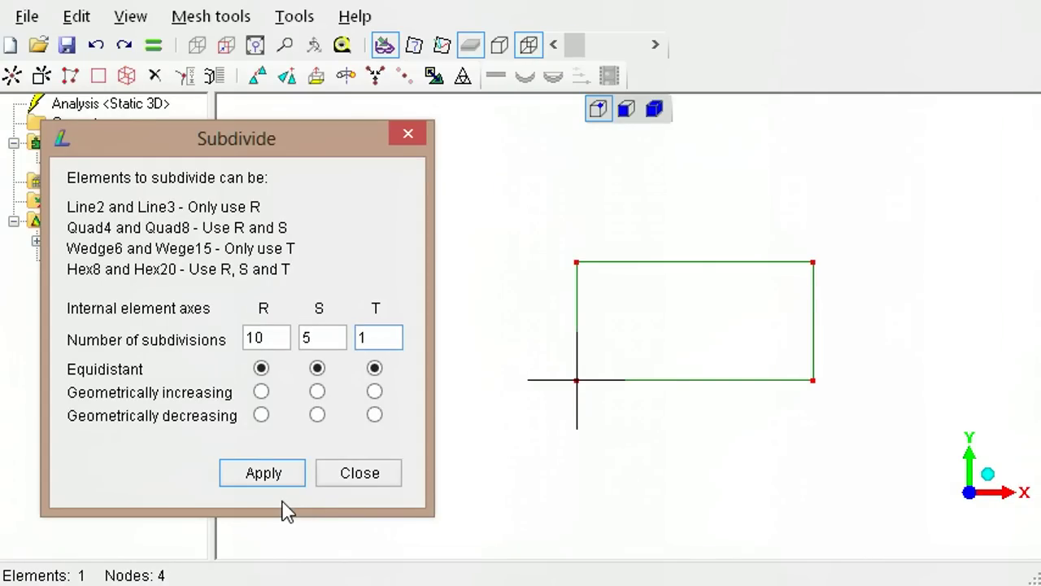
click(274, 479)
click(340, 479)
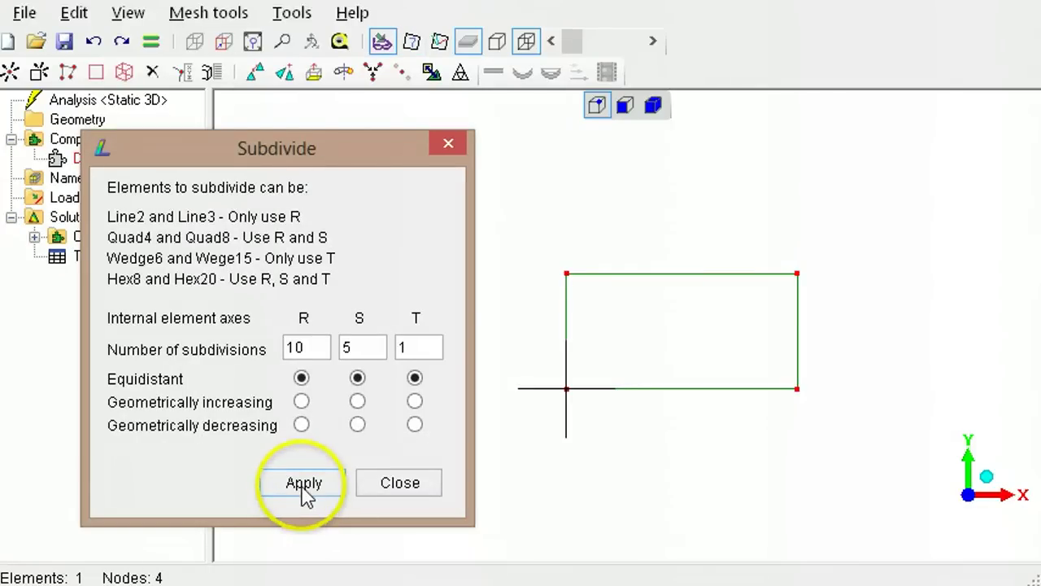
click(302, 493)
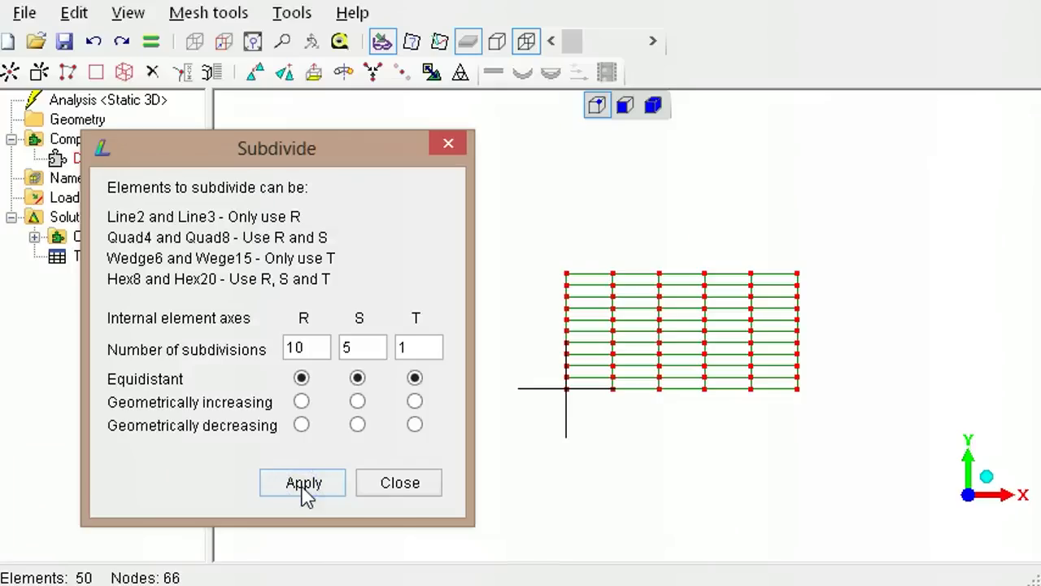
click(386, 494)
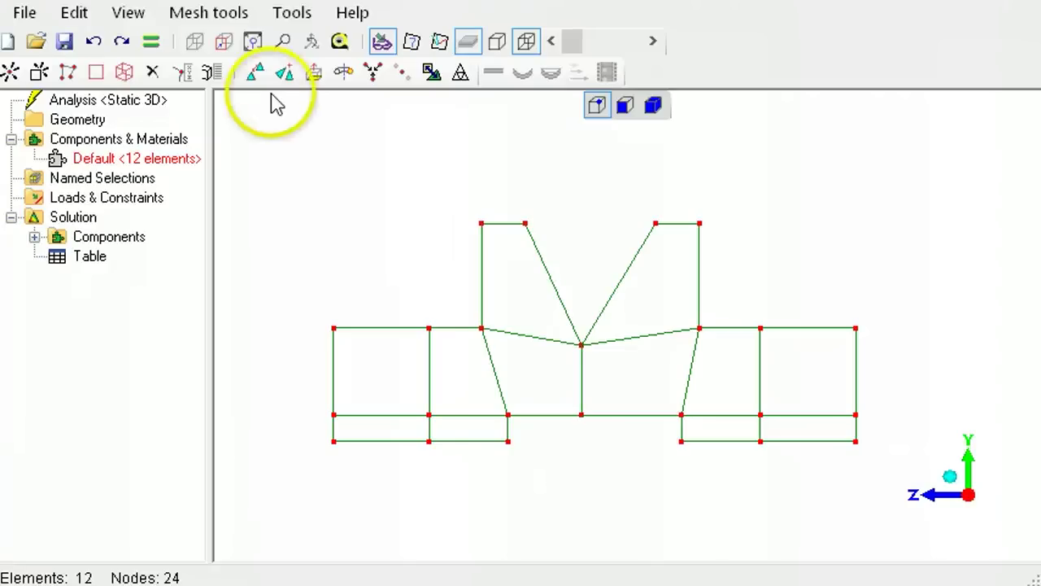
Split both V arms and the element under the left arm with the 4-quad template.
click(209, 13)
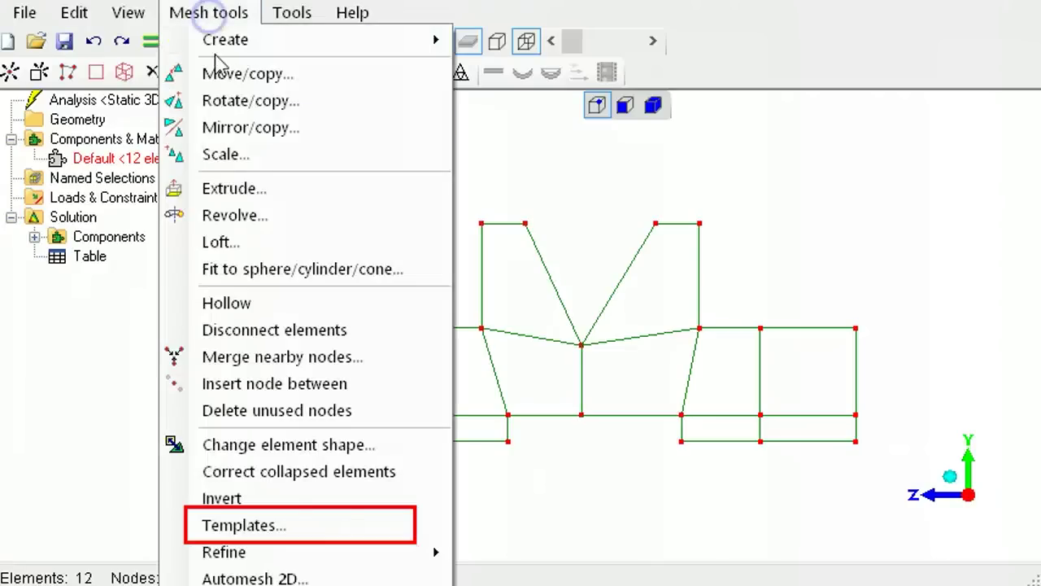
click(359, 533)
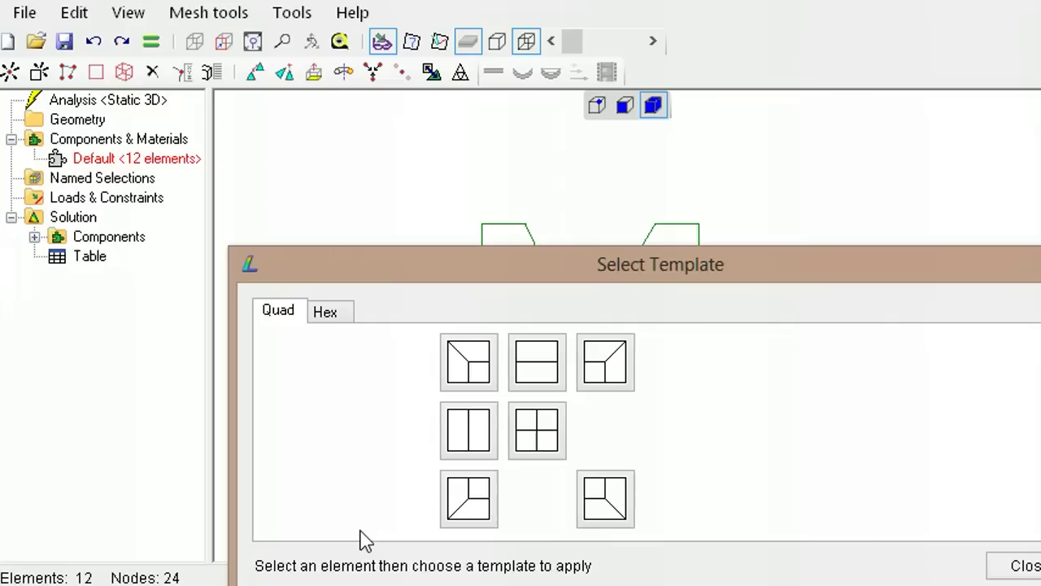
key(alt)
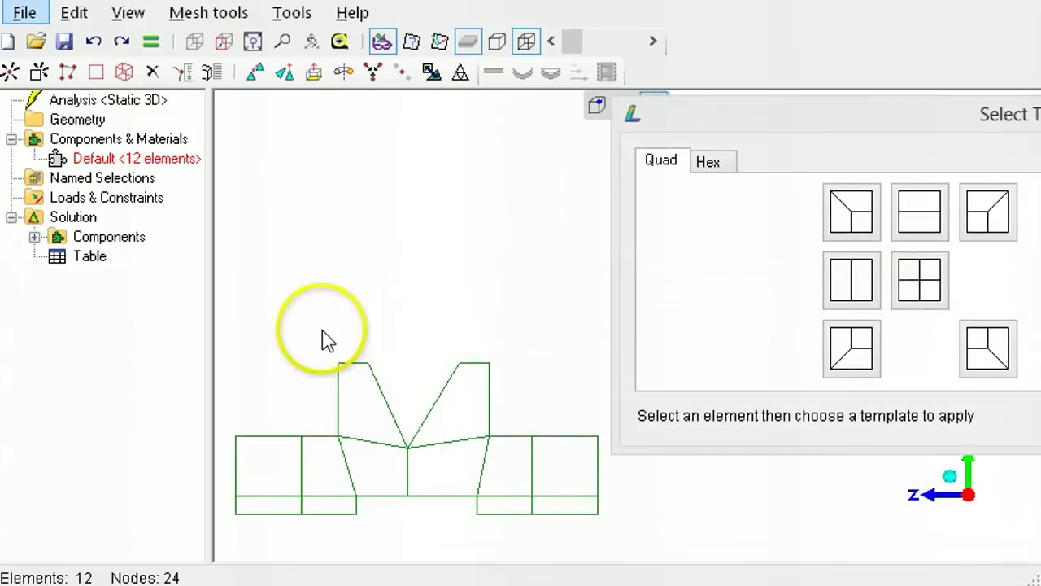
drag(311, 332, 512, 470)
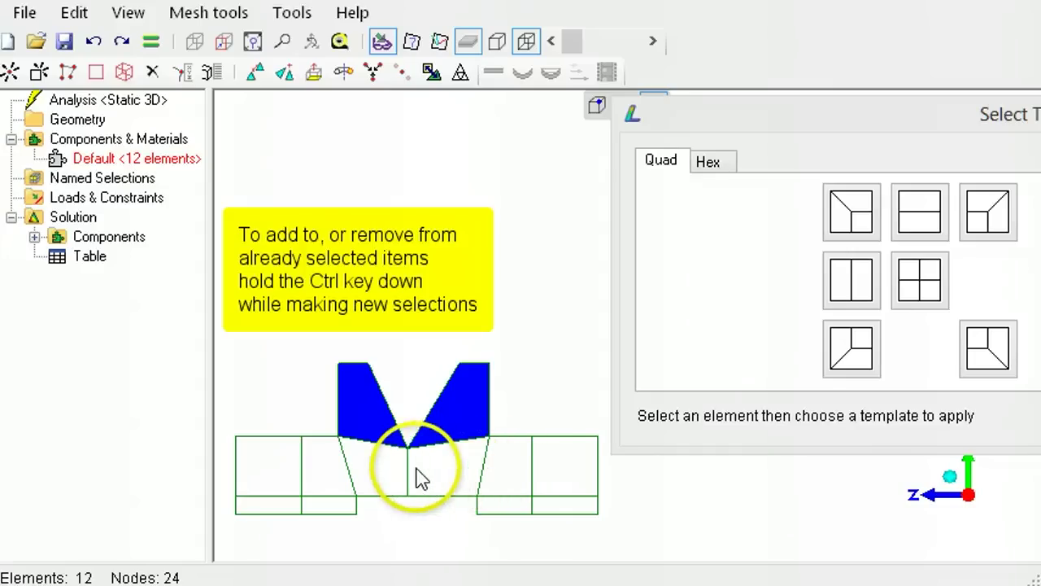
ctrl+click(390, 469)
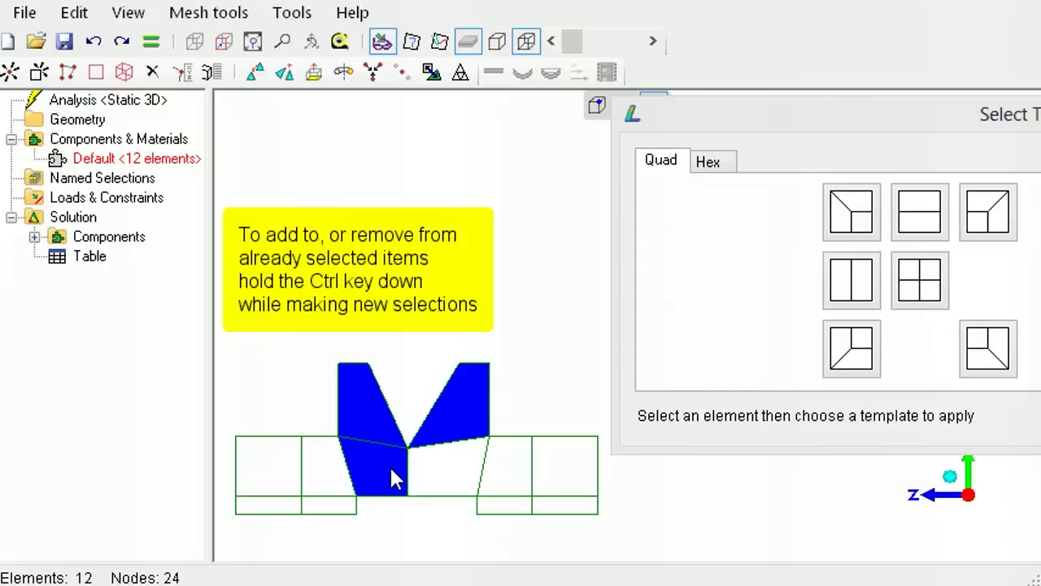
click(924, 292)
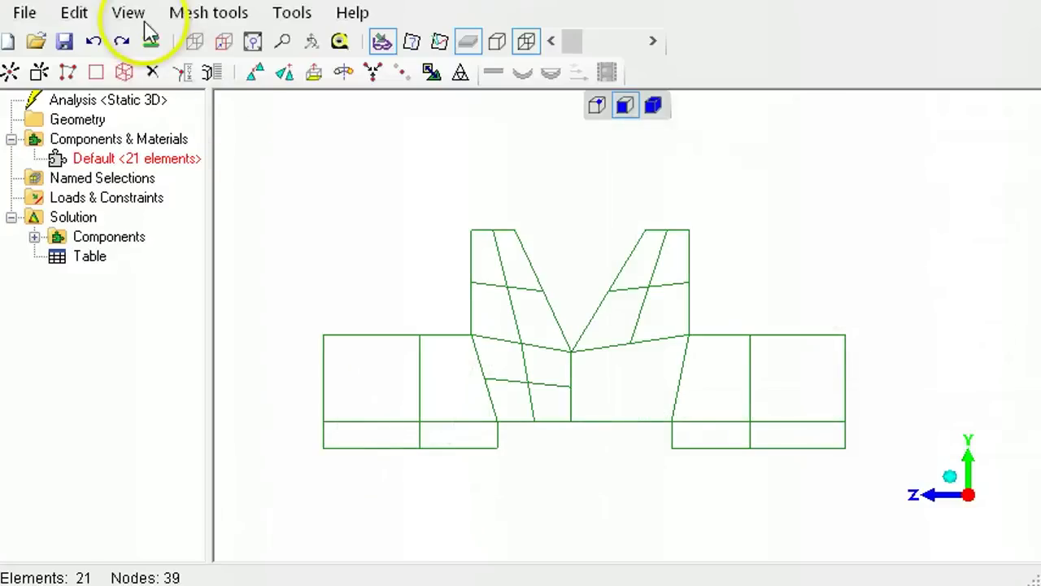
click(128, 13)
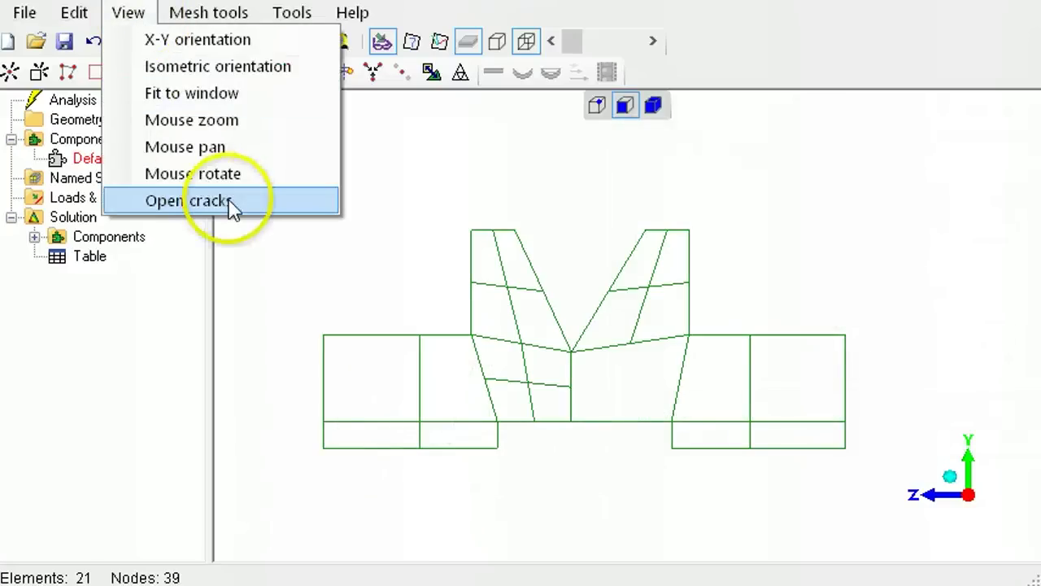
click(231, 202)
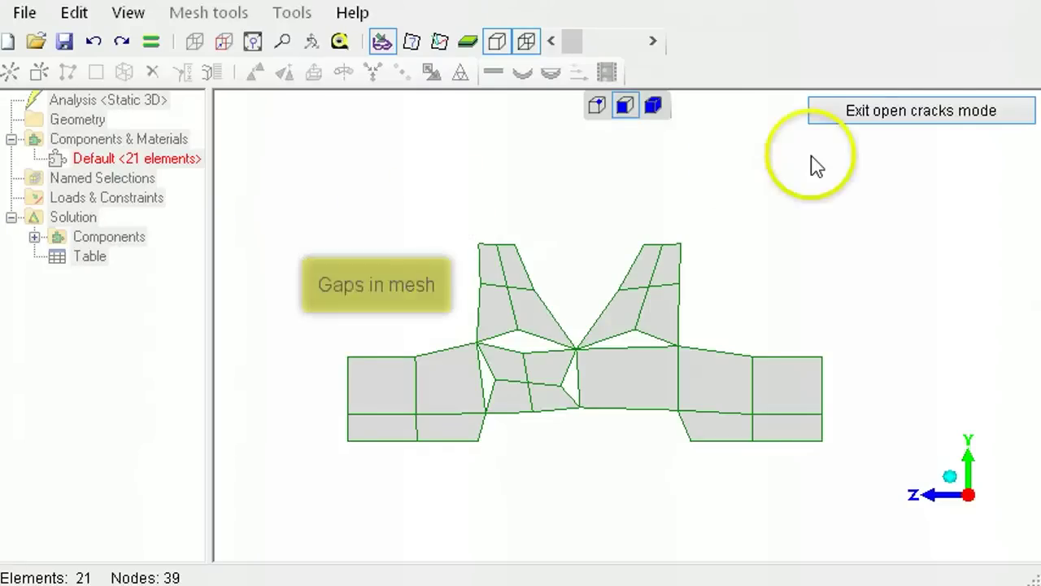
click(920, 114)
key(alt)
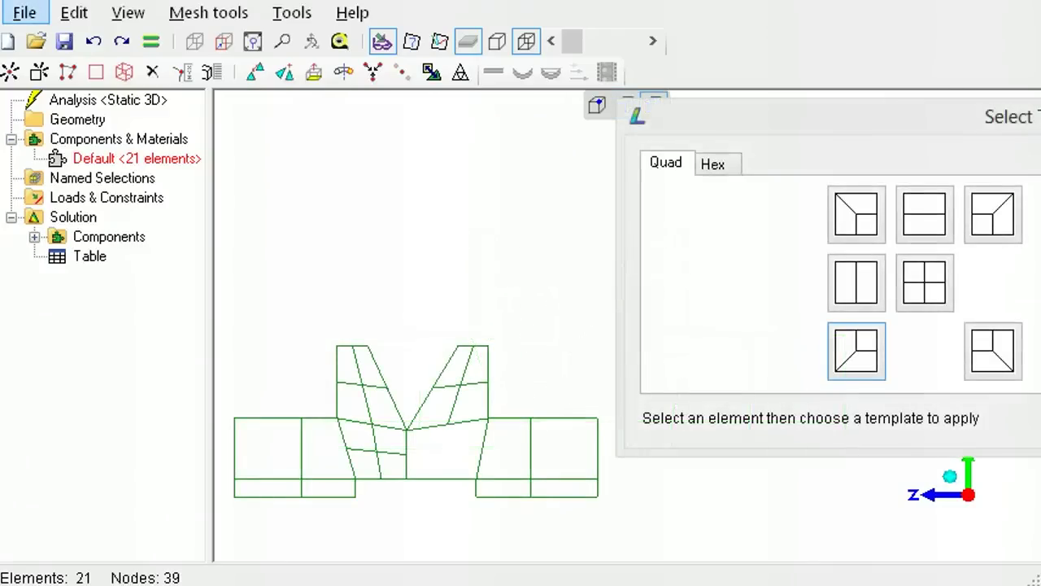
Apply the three-quad transition template to the lower-left and middle lower elements.
click(316, 453)
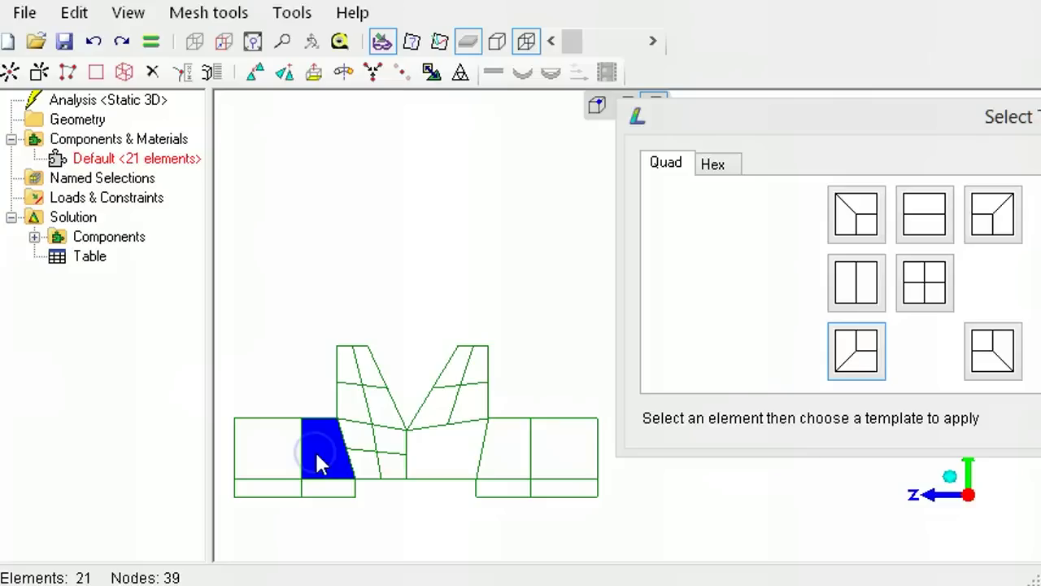
click(850, 357)
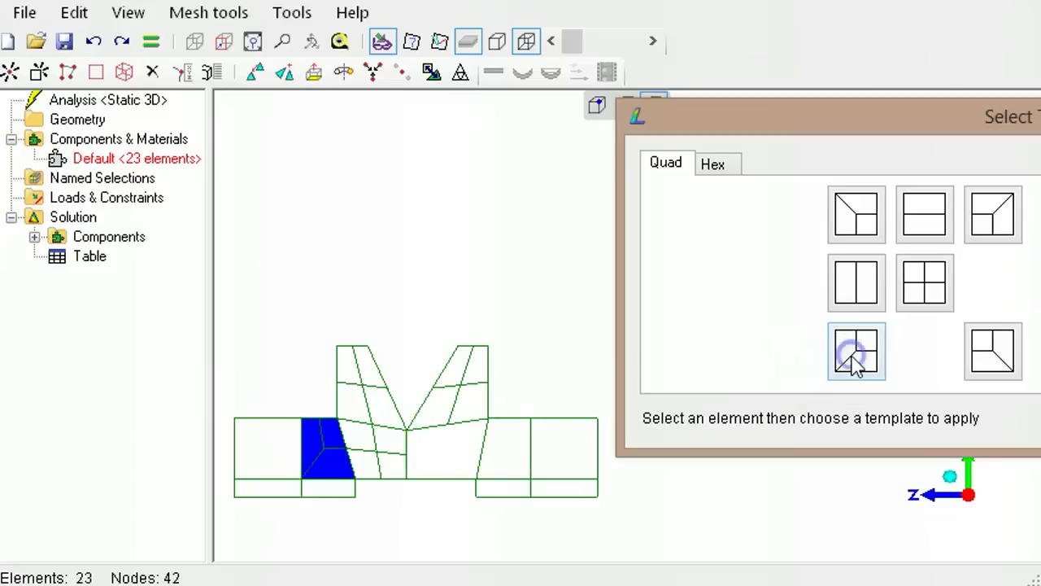
click(453, 450)
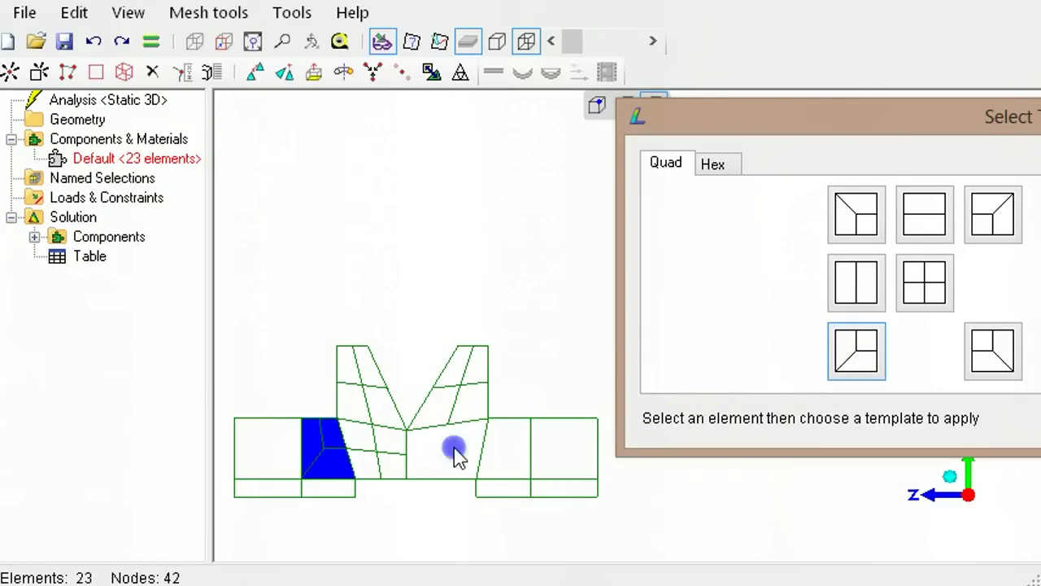
click(843, 349)
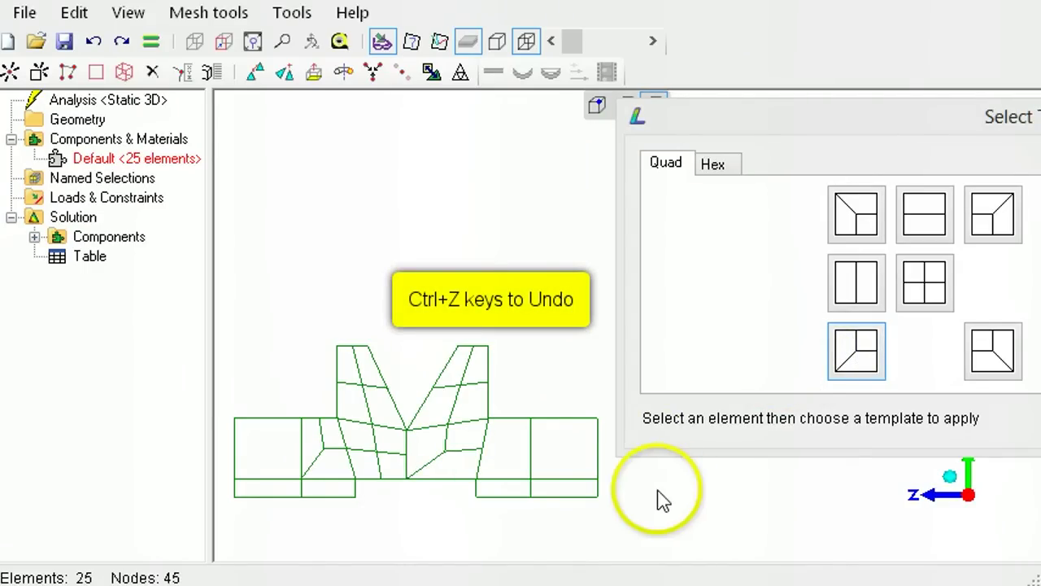
Undo the middle element's split and refine it with the mirrored three-quad template instead.
key(ctrl+z)
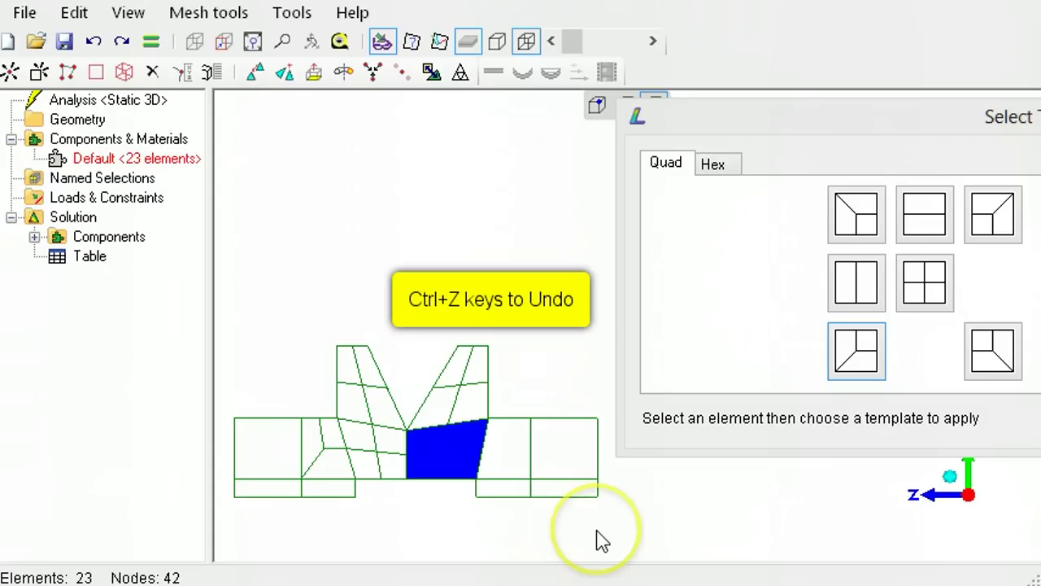
click(599, 537)
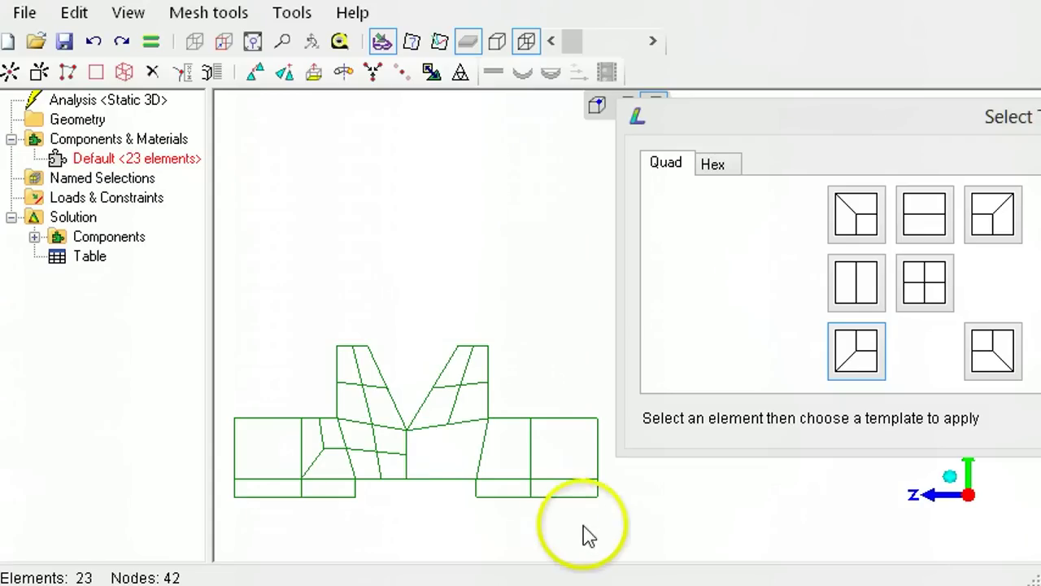
click(458, 464)
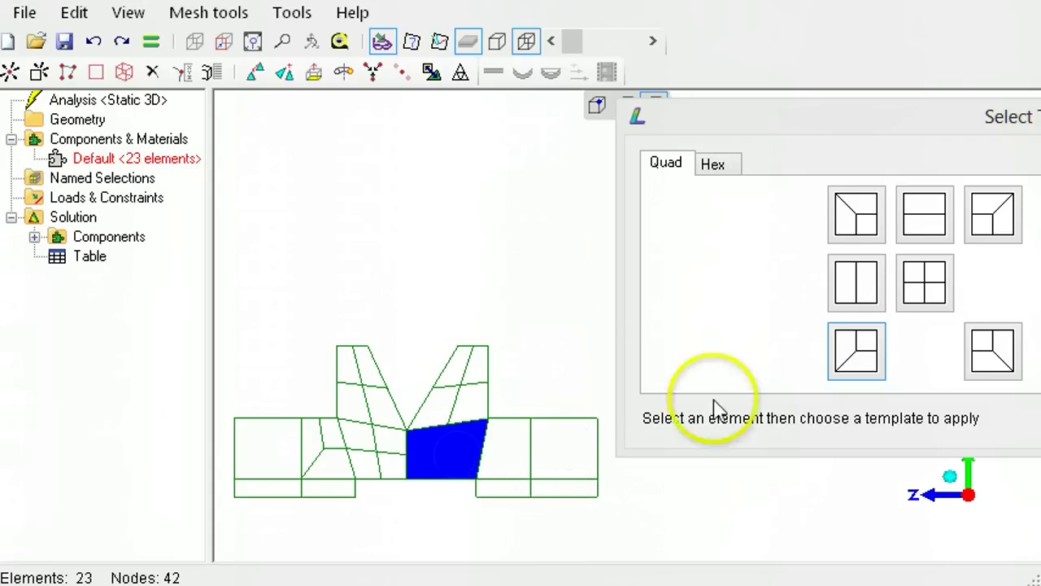
click(1010, 370)
click(870, 521)
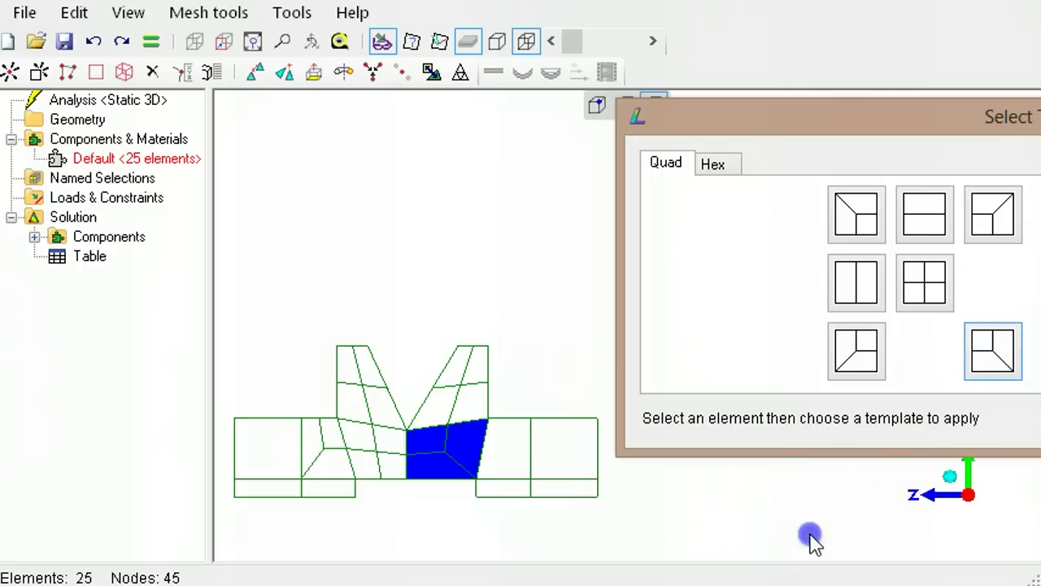
key(Escape)
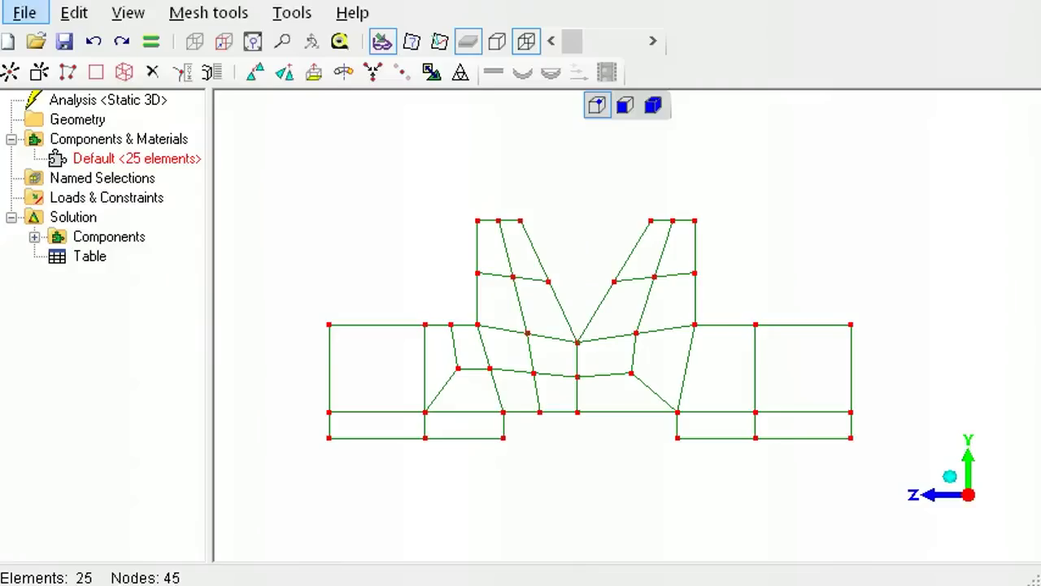
click(128, 13)
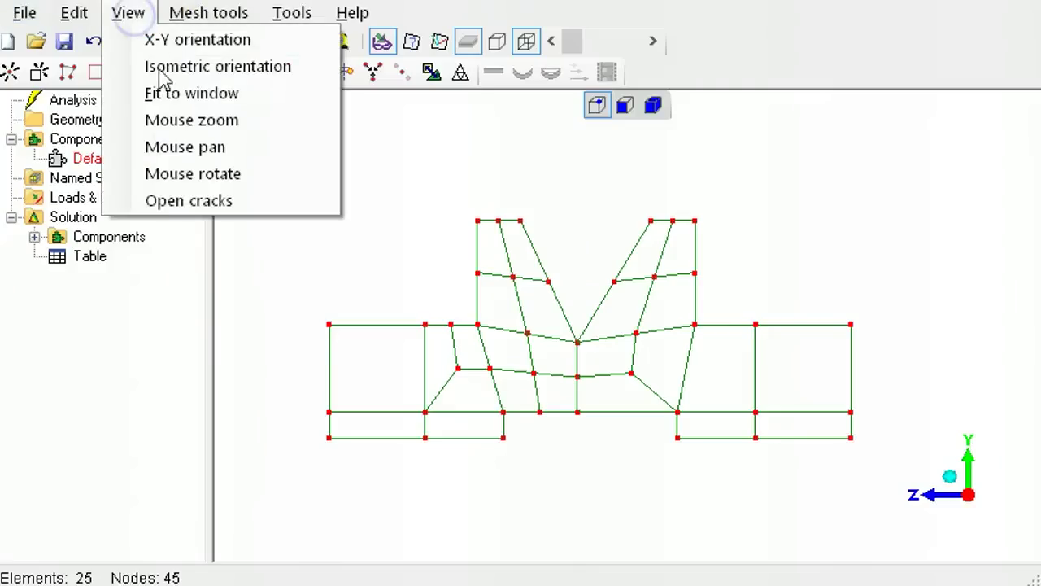
click(217, 204)
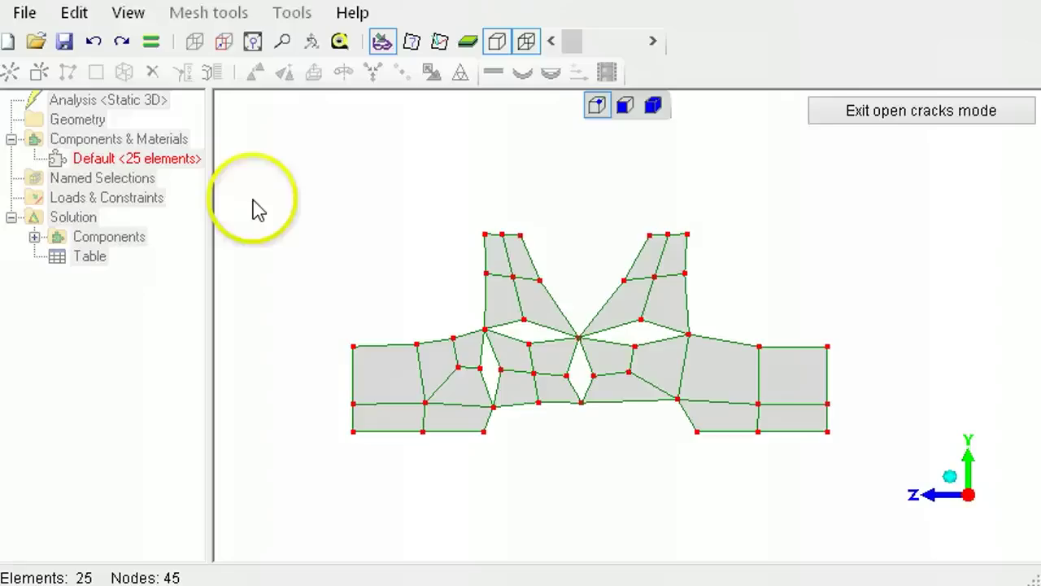
click(894, 118)
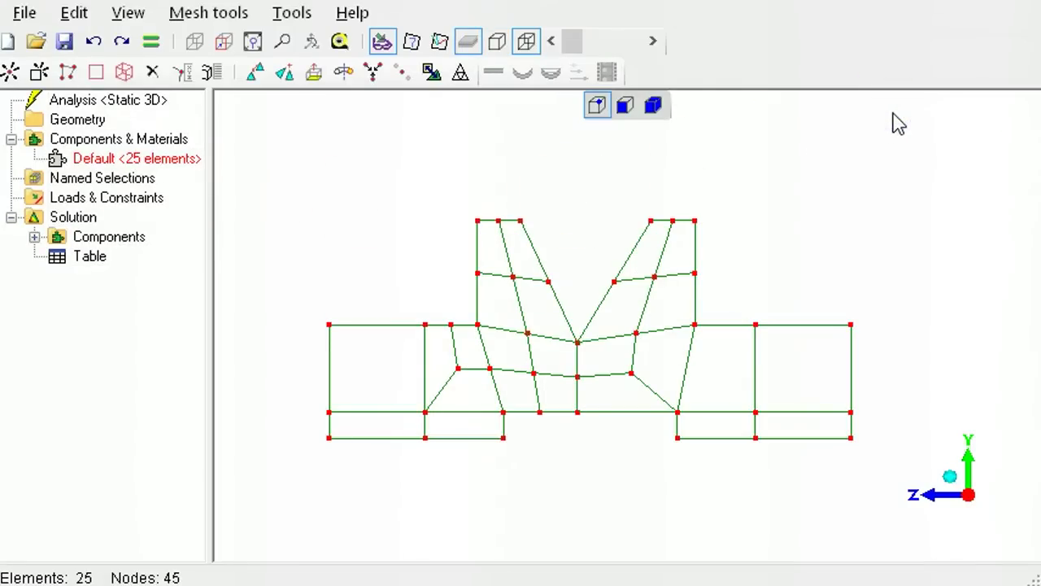
key(alt)
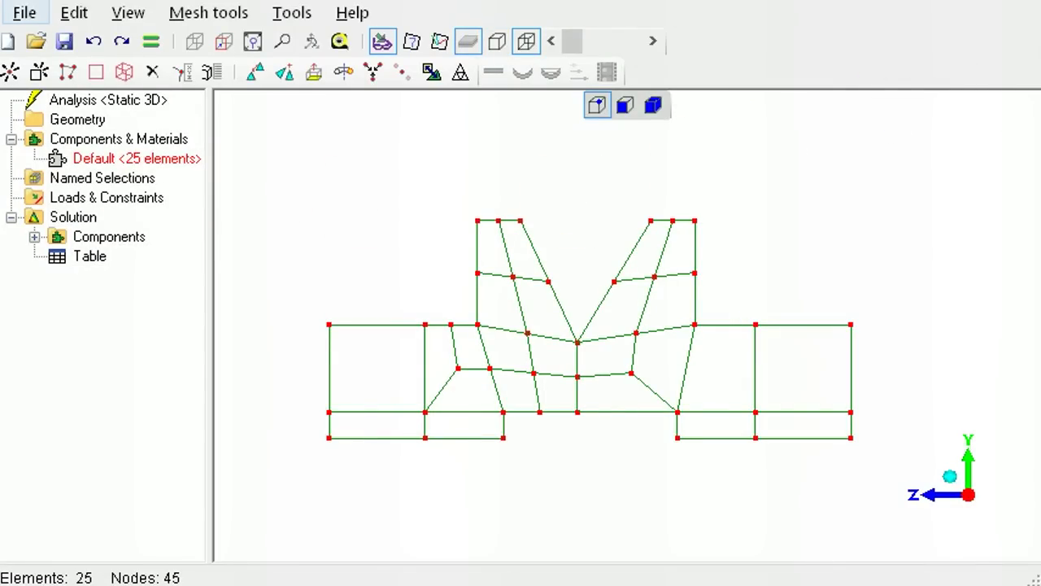
Merge nearby nodes with a 0.0001 distance tolerance, reducing the mesh to 41 nodes.
click(372, 73)
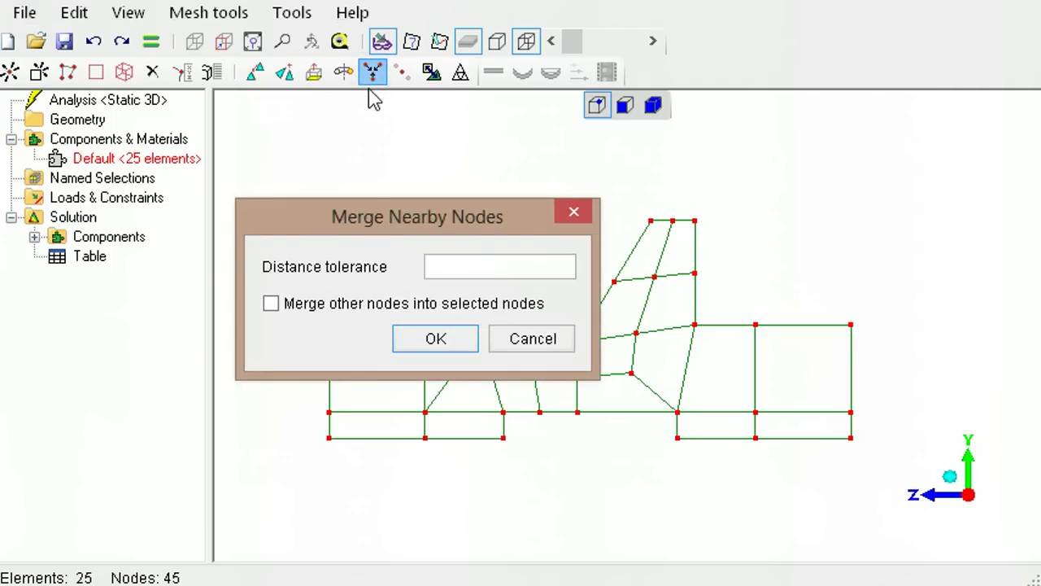
click(450, 265)
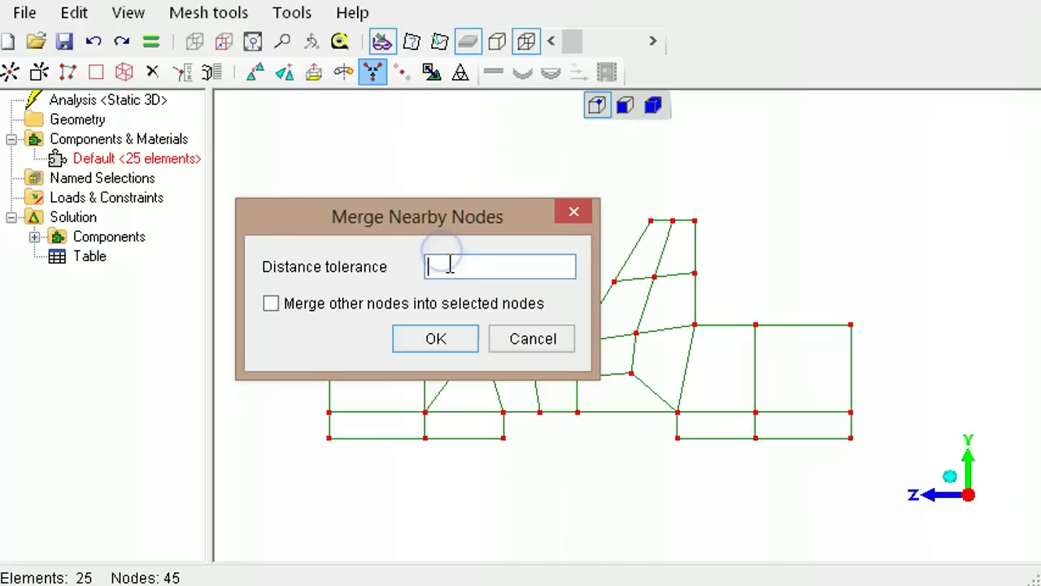
text(0.00)
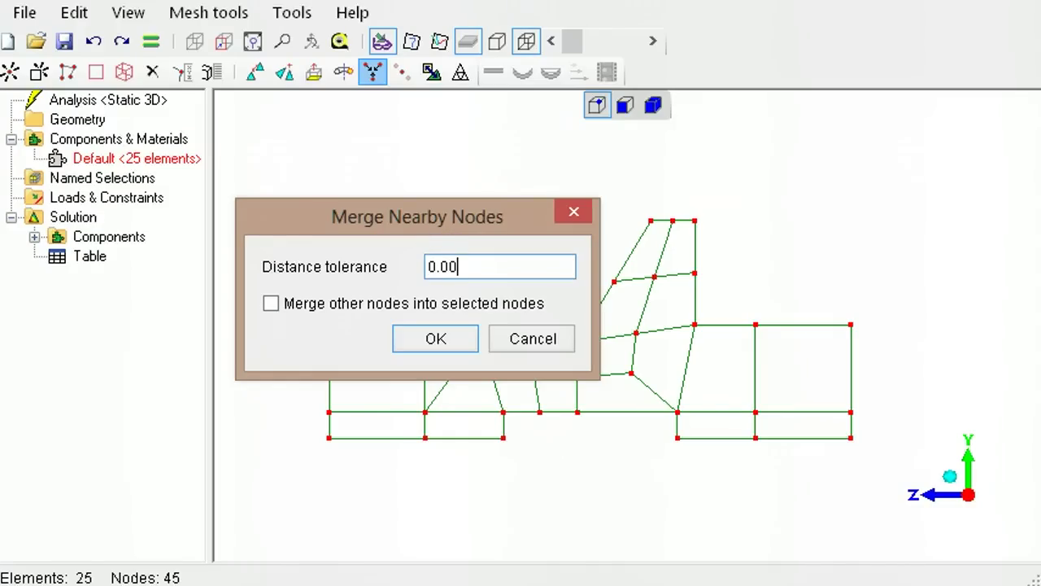
text(01)
key(Return)
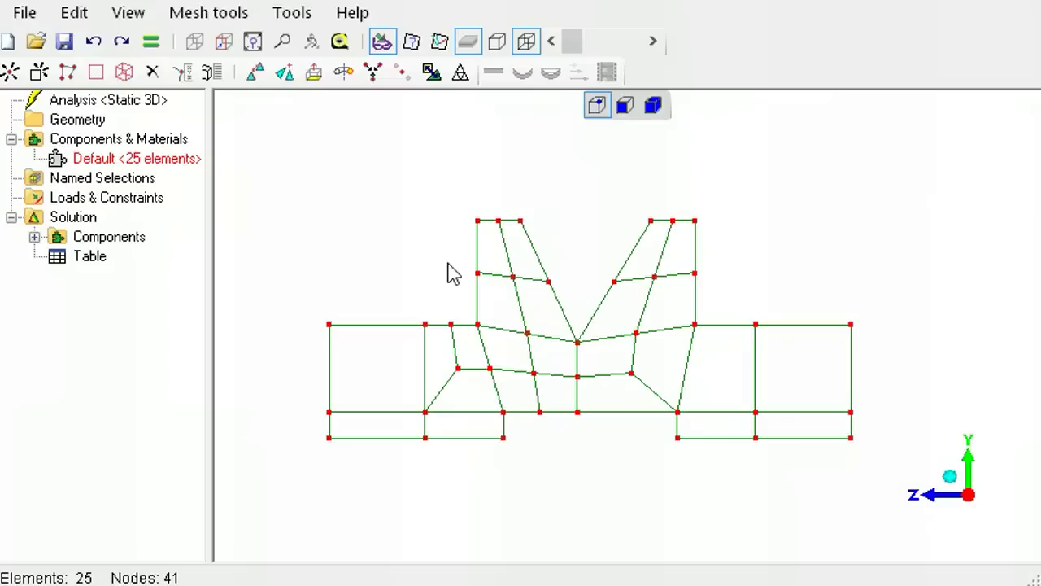
click(127, 13)
click(234, 207)
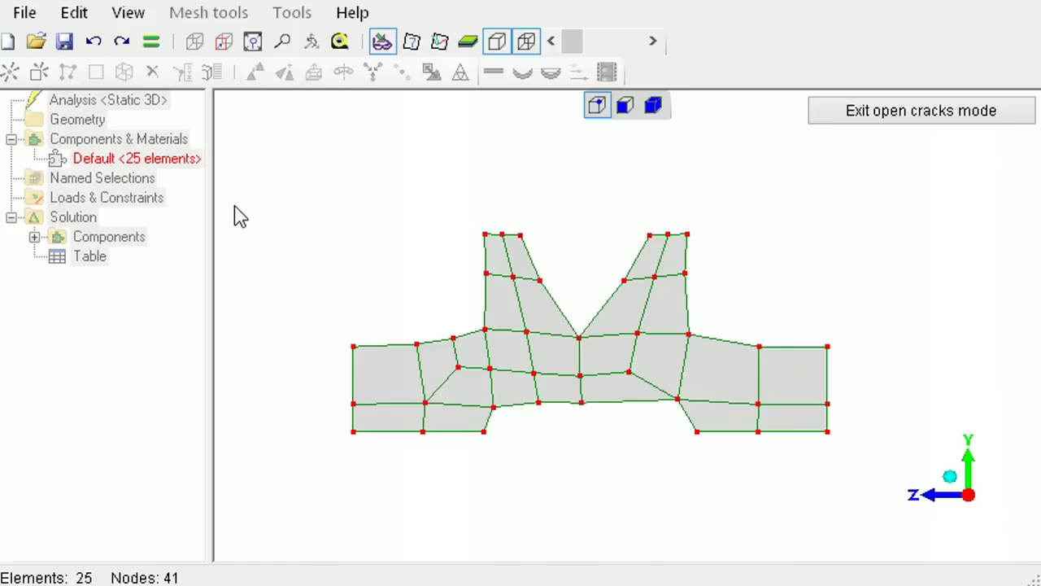
click(858, 118)
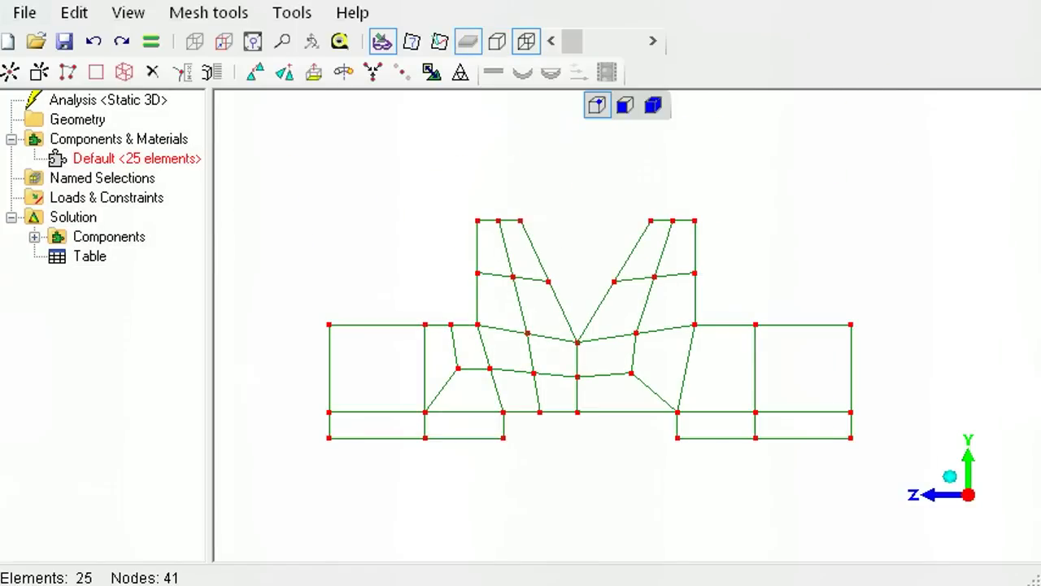
key(alt)
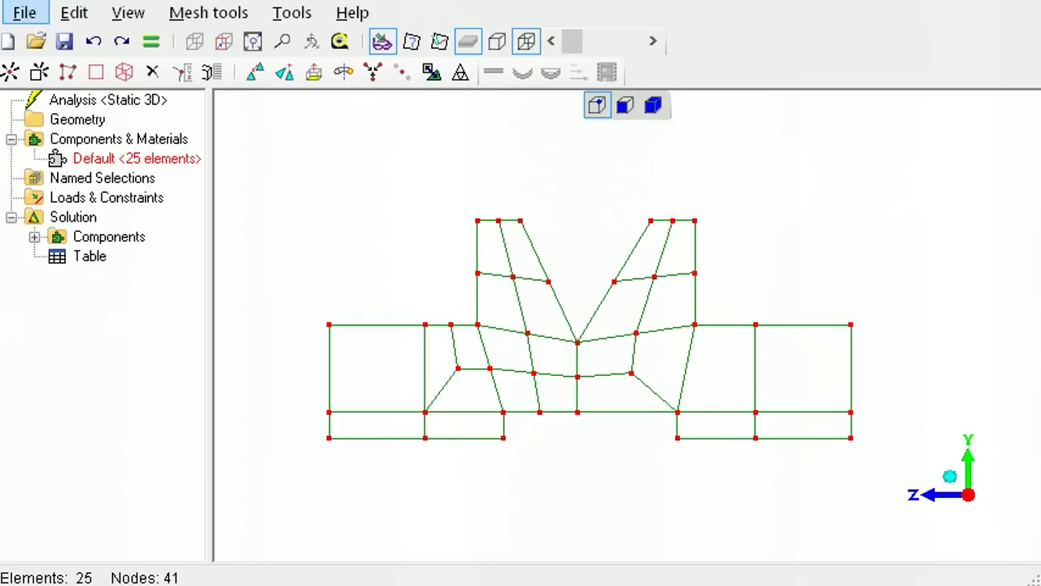